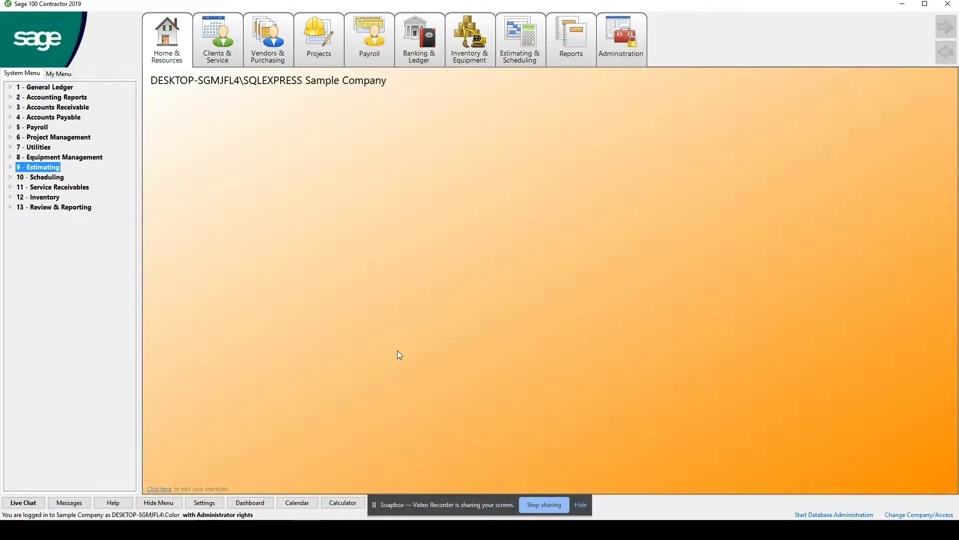
# Switch to the Estimating & Scheduling tab to display its process map.
pyautogui.click(520, 41)
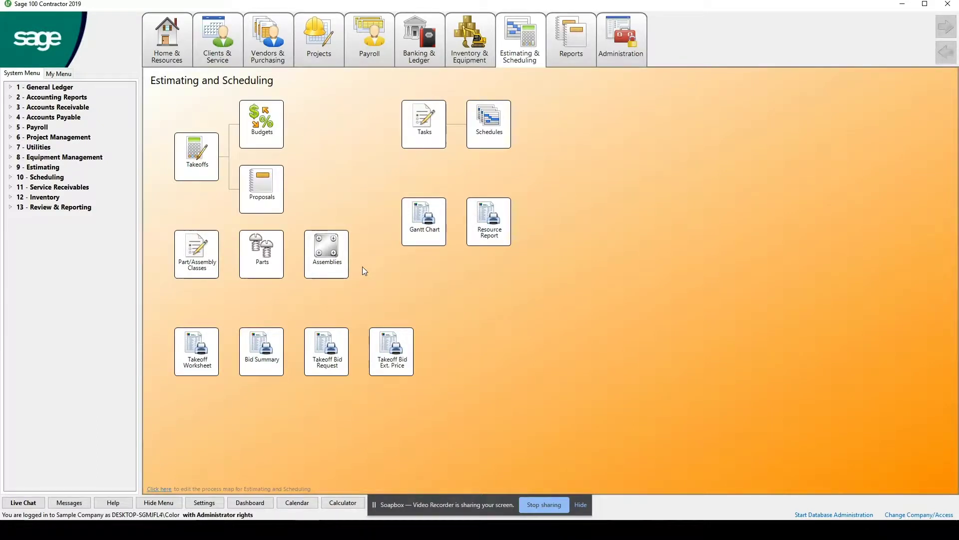
# Open the Parts window and its part lookup list.
pyautogui.click(262, 260)
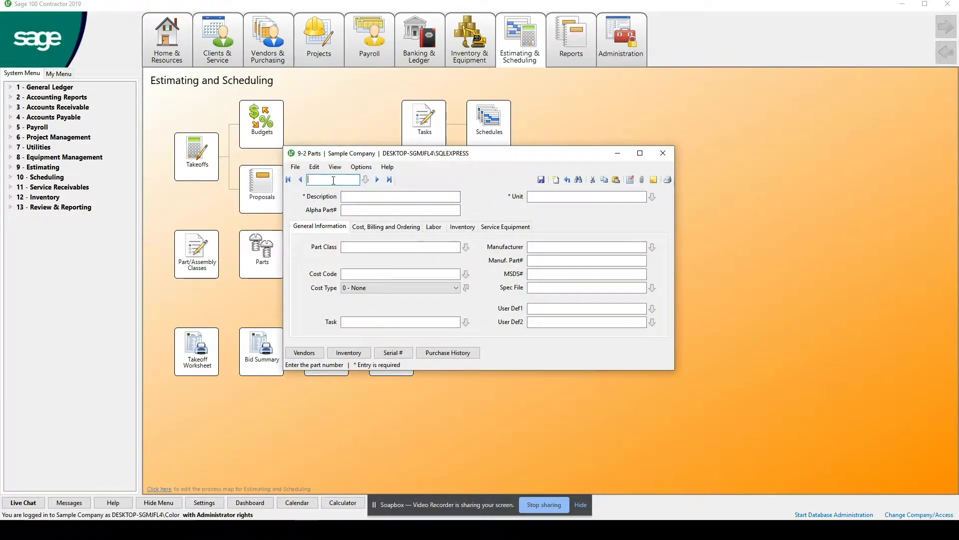
pyautogui.click(365, 179)
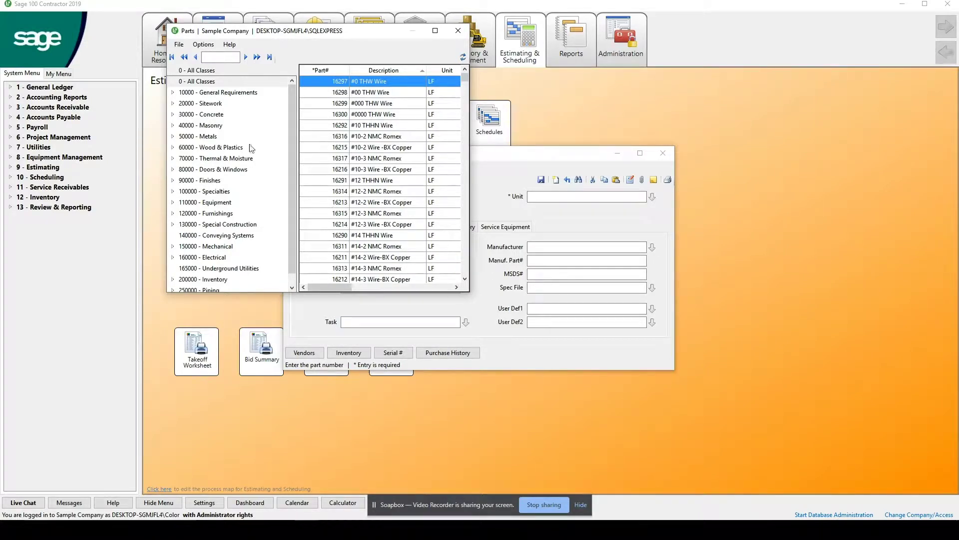
pyautogui.scroll(-5, 348, 148)
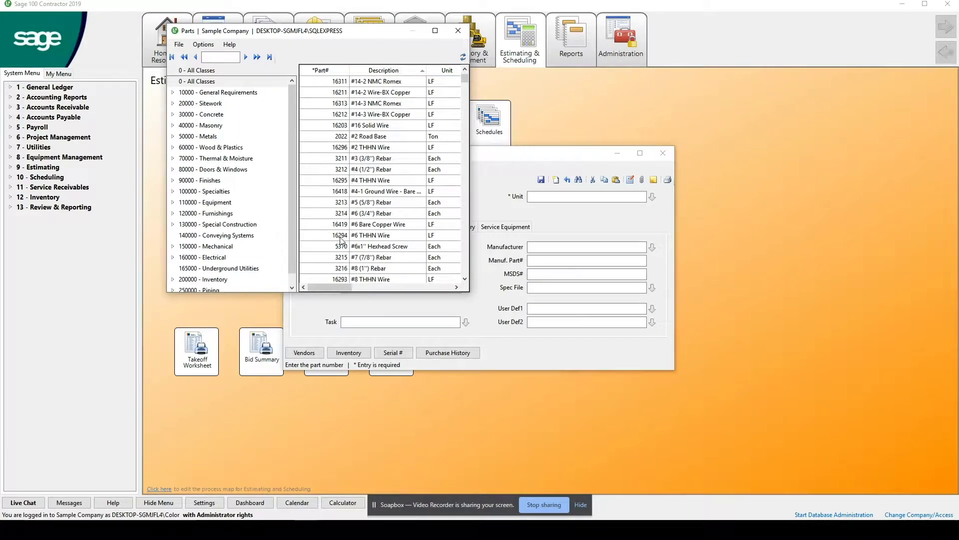
pyautogui.scroll(-5, 348, 240)
pyautogui.scroll(-5, 349, 245)
pyautogui.scroll(-3, 349, 245)
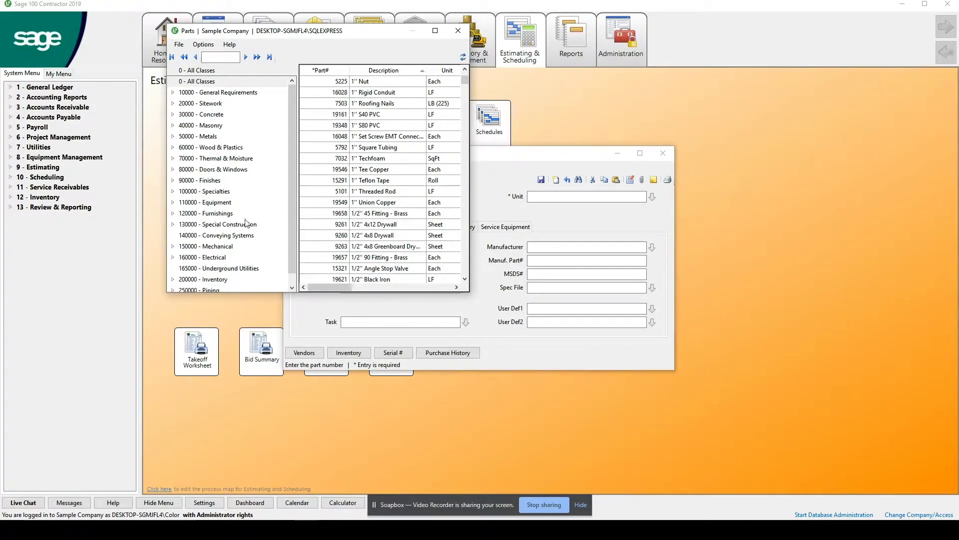
# Browse 150000 Mechanical > Heating & Air Conditioning > HVAC and load part 5561, Condenser Fan Motor 1861.
pyautogui.doubleClick(177, 246)
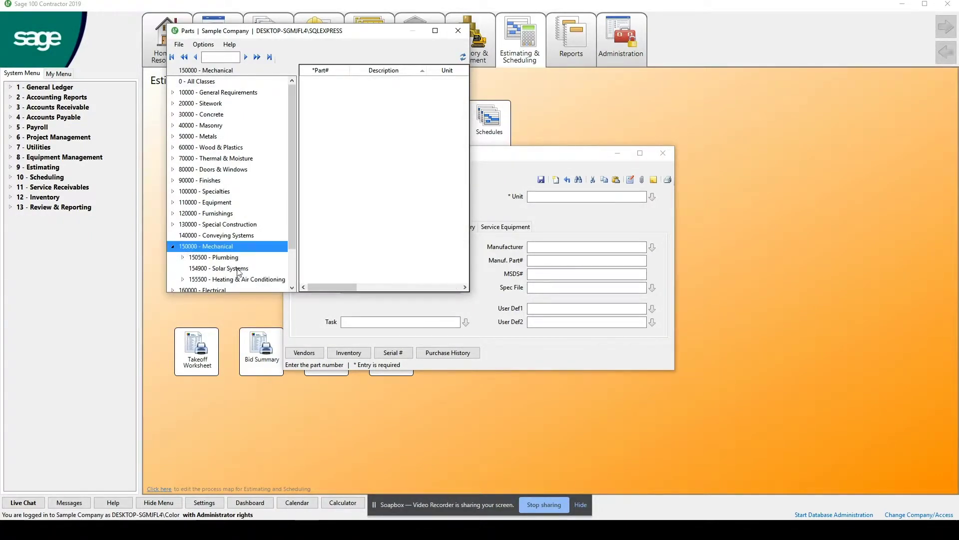
pyautogui.scroll(-1, 247, 267)
pyautogui.doubleClick(247, 246)
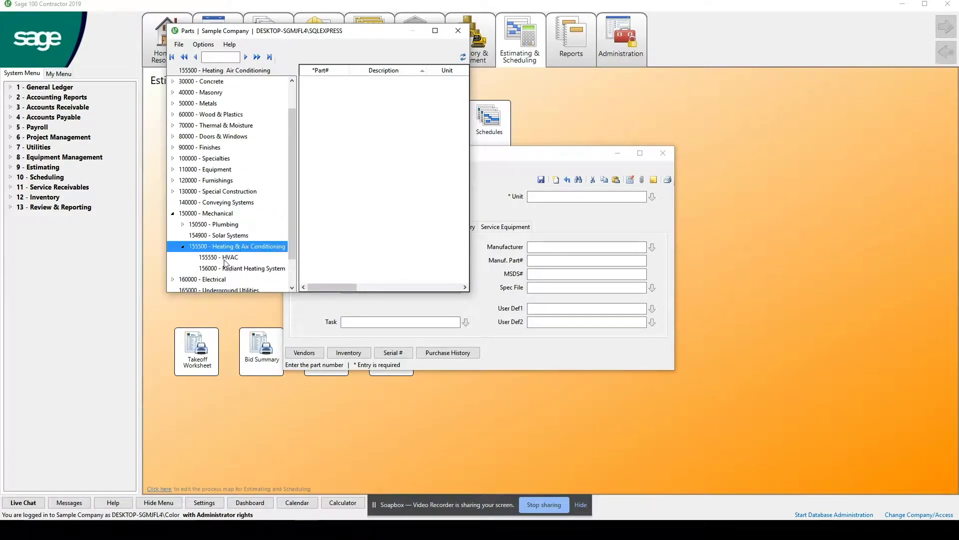
pyautogui.click(227, 258)
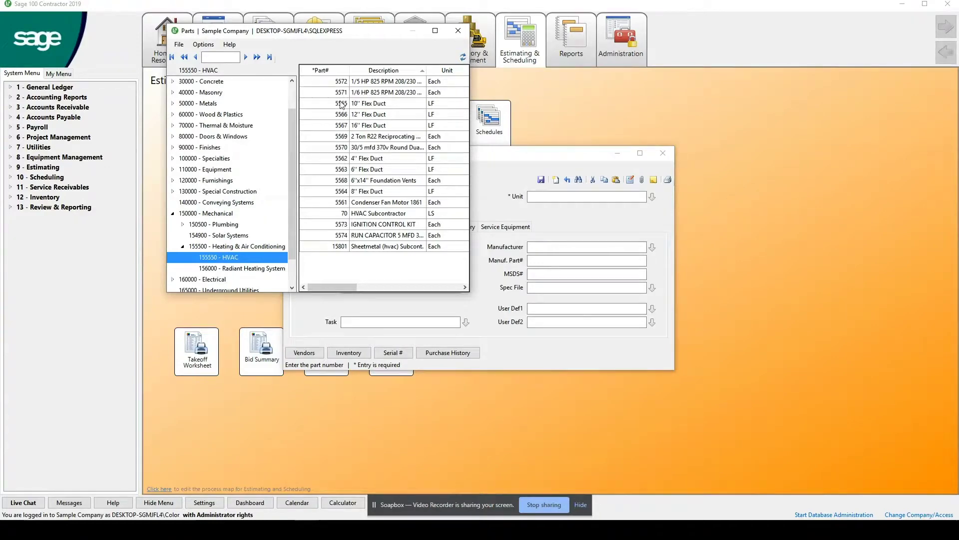
pyautogui.click(393, 206)
pyautogui.doubleClick(394, 207)
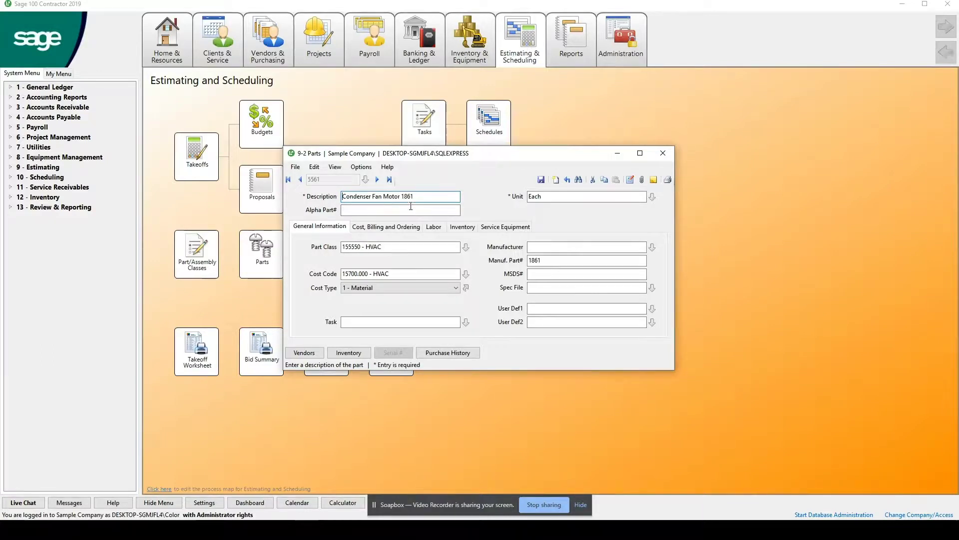
pyautogui.click(652, 197)
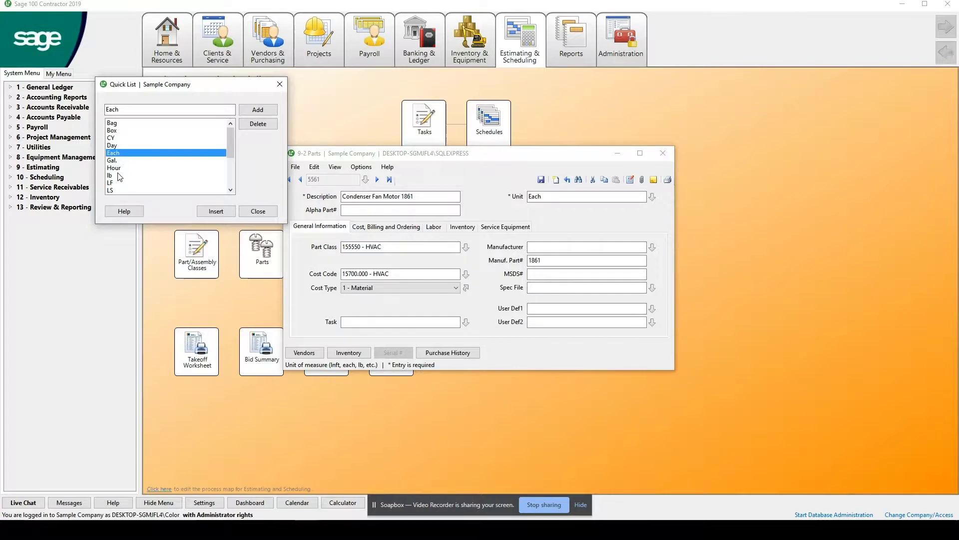
pyautogui.click(258, 210)
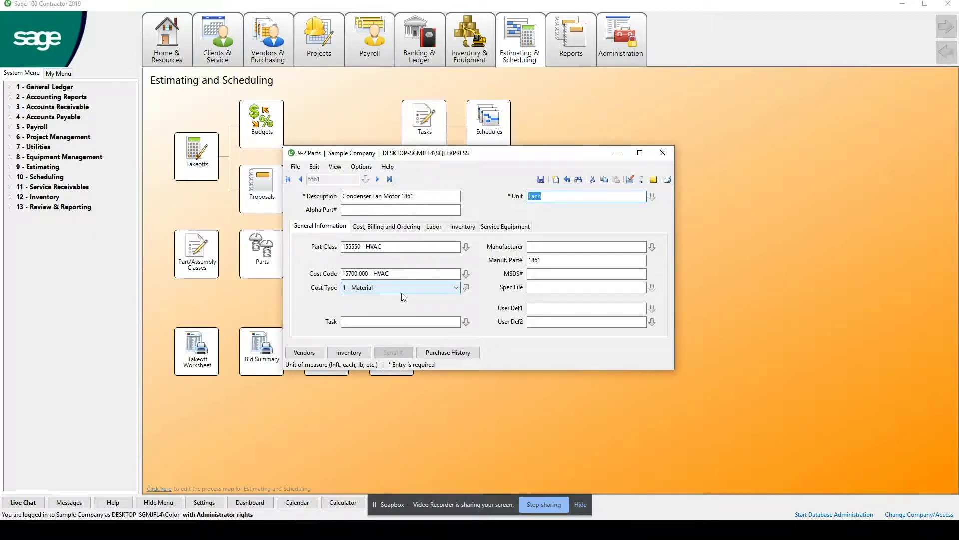
pyautogui.click(364, 322)
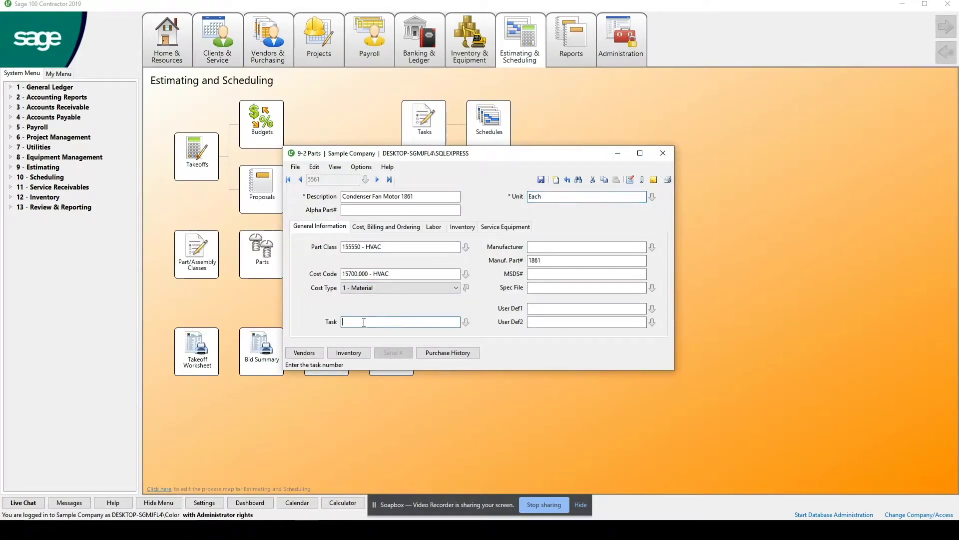
pyautogui.click(465, 323)
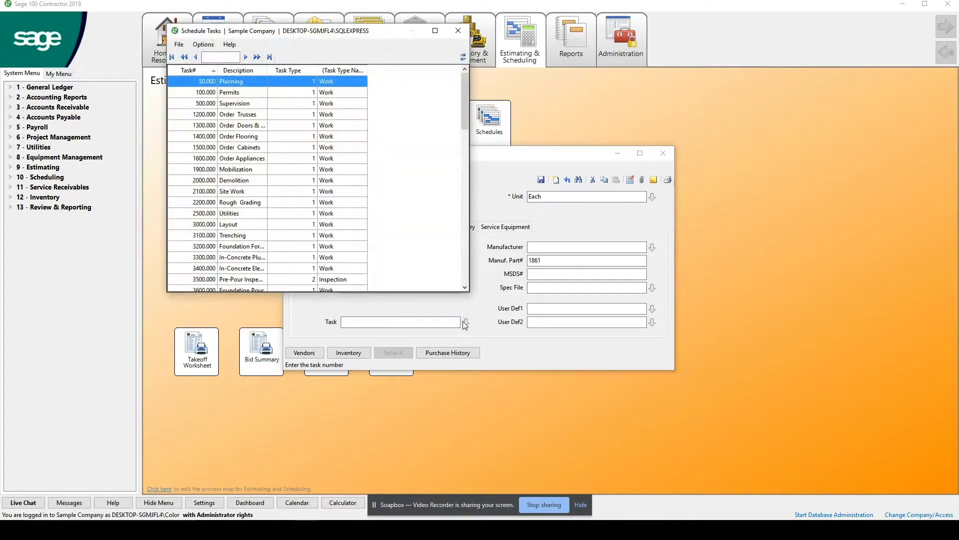
pyautogui.scroll(-3, 257, 173)
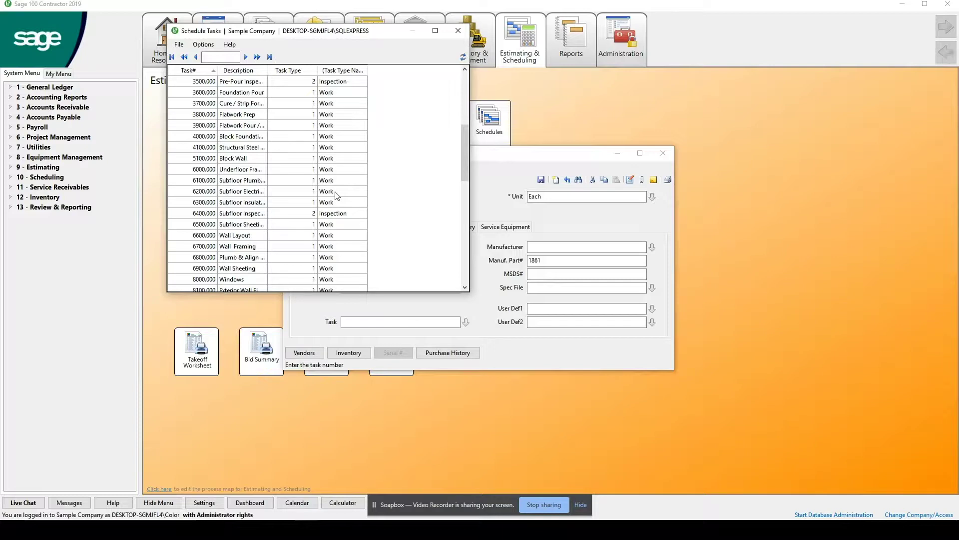
pyautogui.click(458, 30)
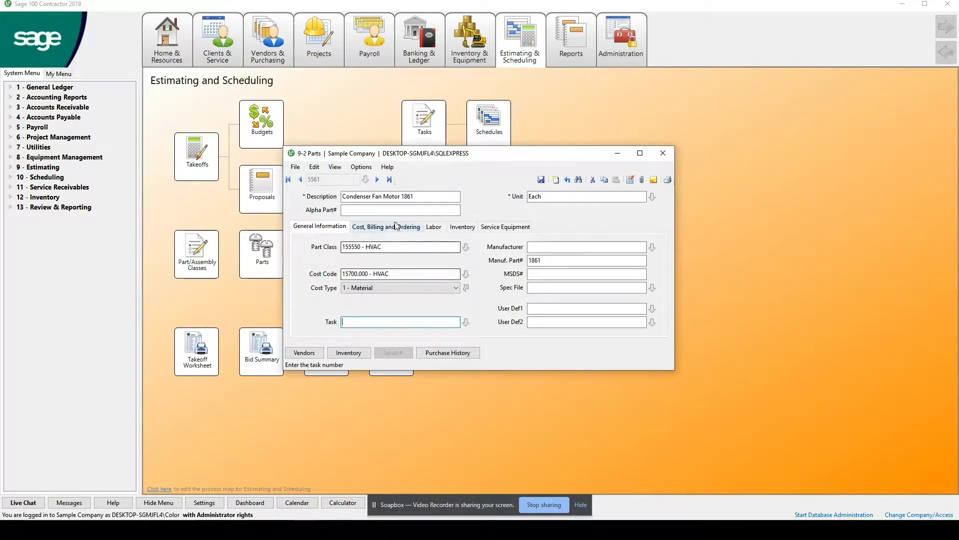
pyautogui.click(558, 246)
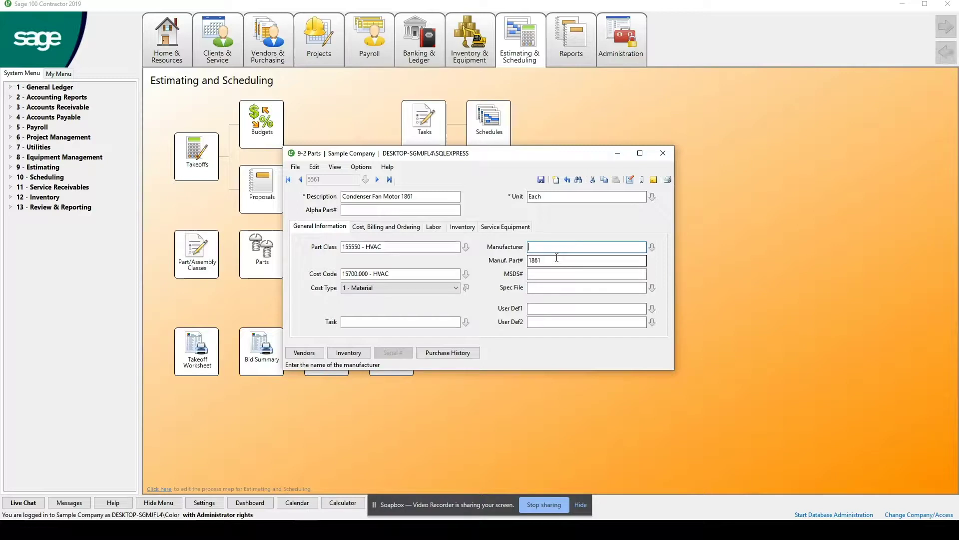
pyautogui.click(556, 288)
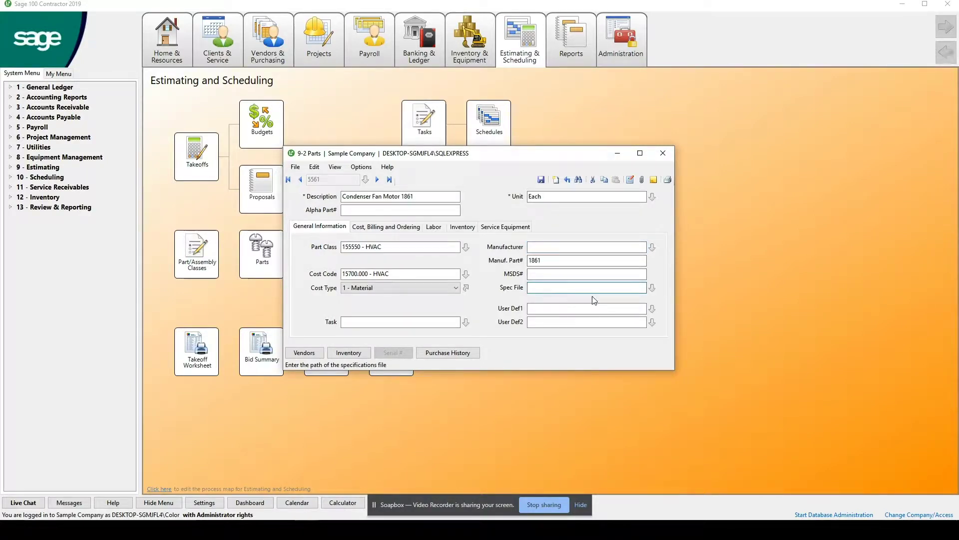
pyautogui.click(652, 289)
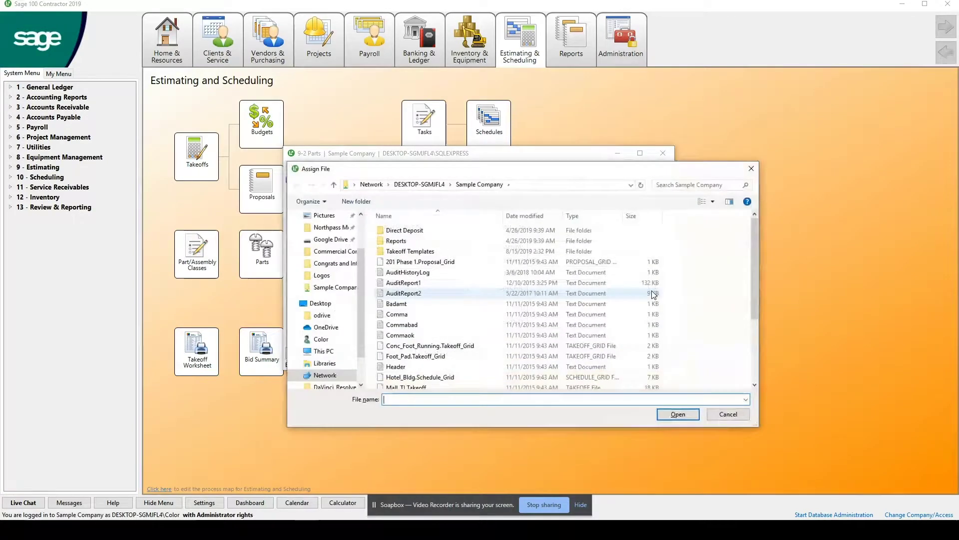
pyautogui.moveTo(502, 303)
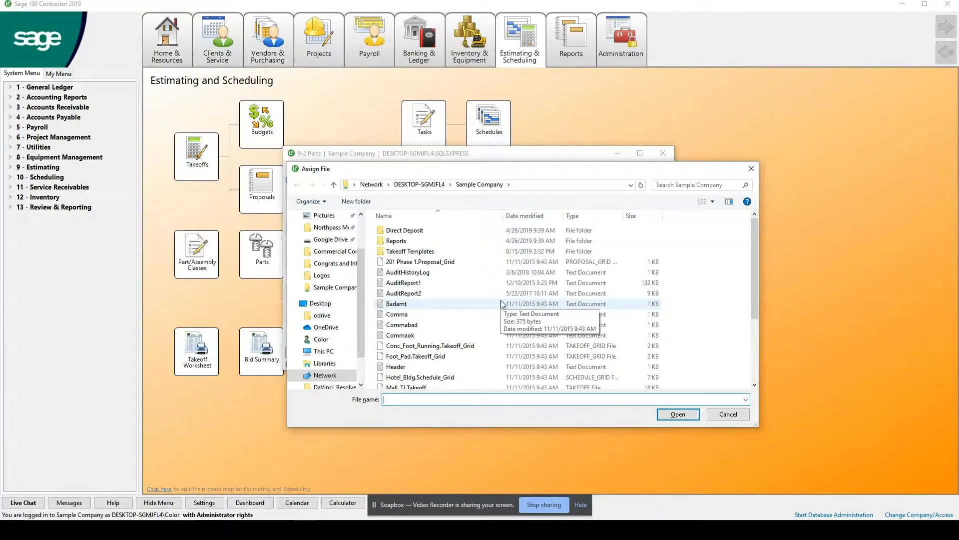
pyautogui.click(733, 418)
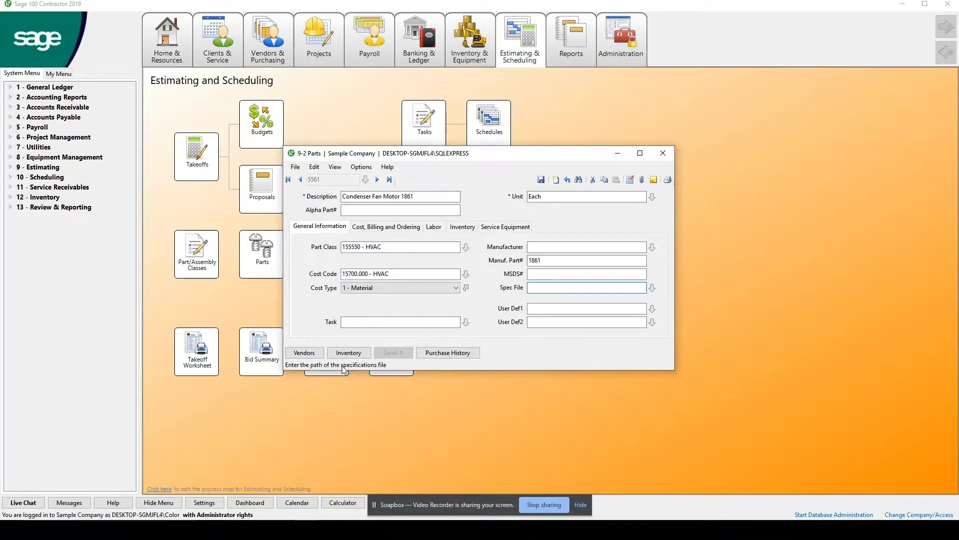
pyautogui.click(305, 353)
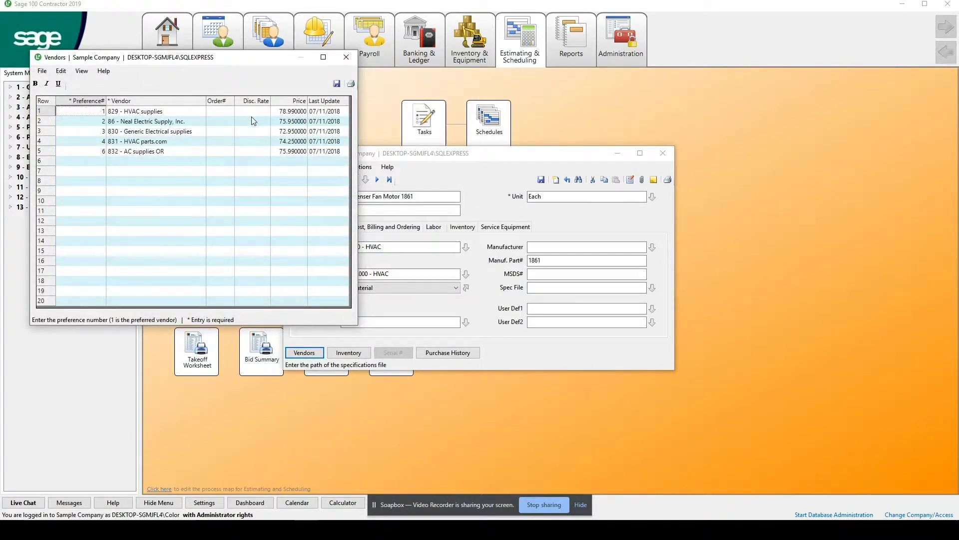
pyautogui.click(294, 112)
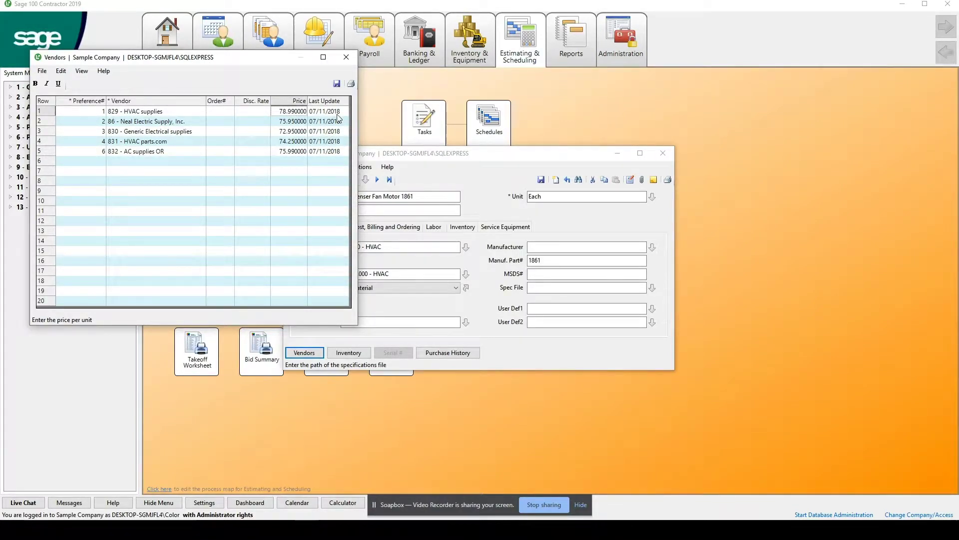
pyautogui.click(294, 133)
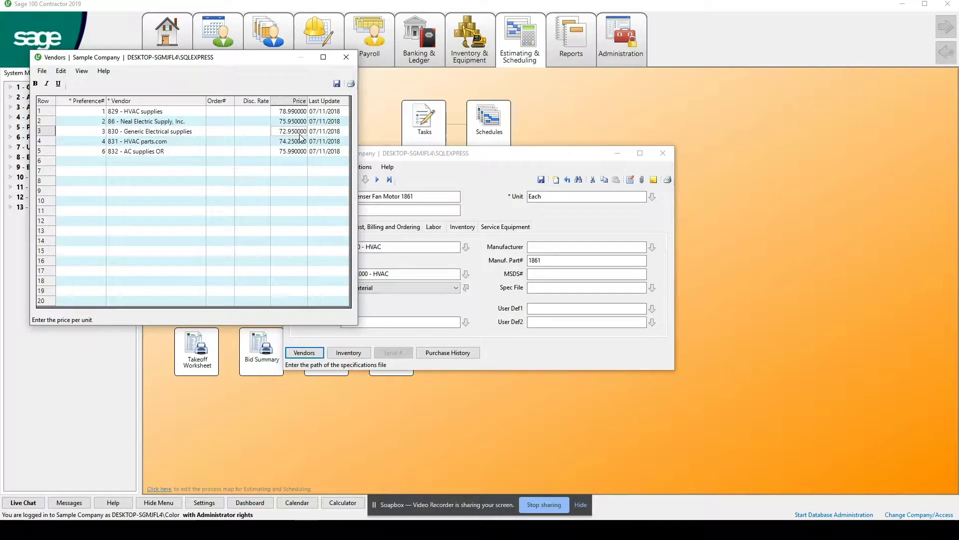
pyautogui.click(346, 57)
pyautogui.click(349, 353)
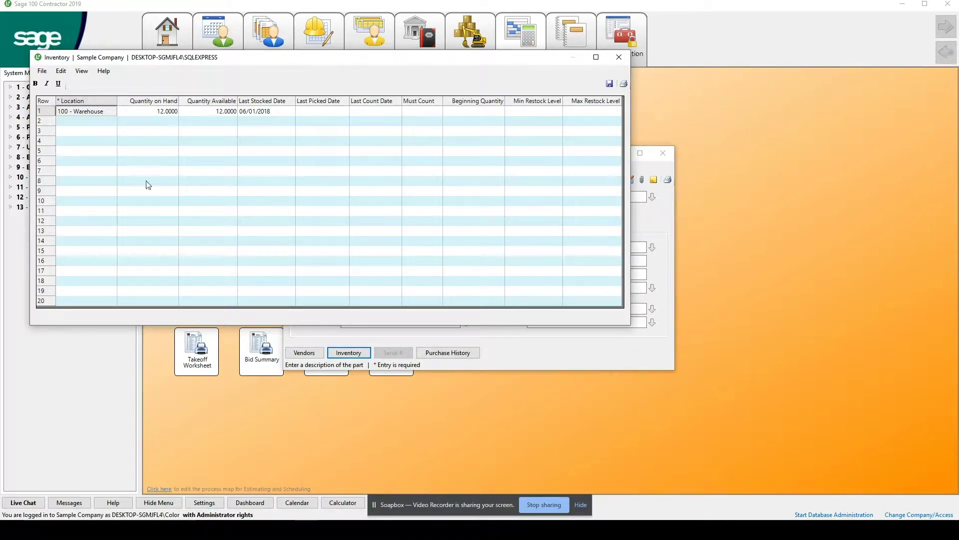
pyautogui.click(621, 58)
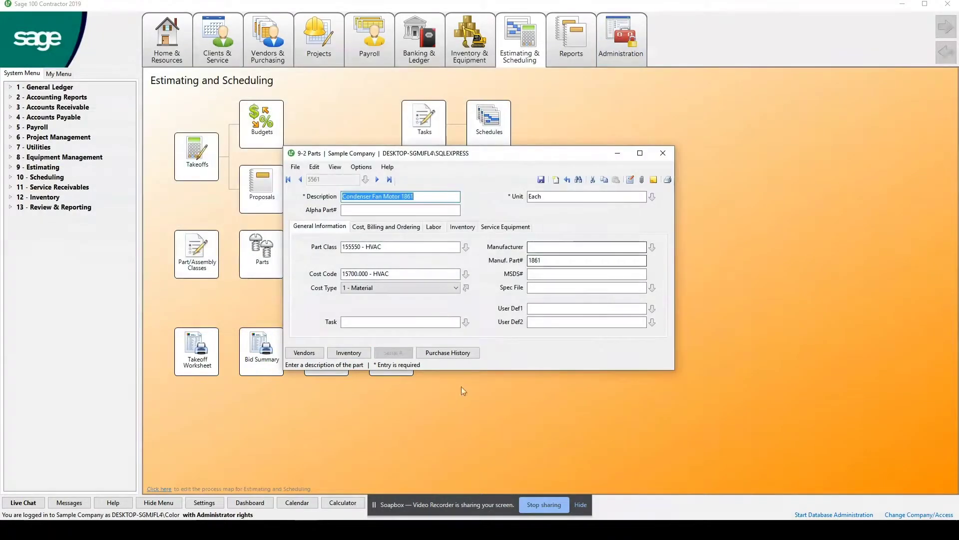
# From purchase history, check Neal Electric Supply's vendor record, then open its 06/01/2018 invoice.
pyautogui.click(438, 356)
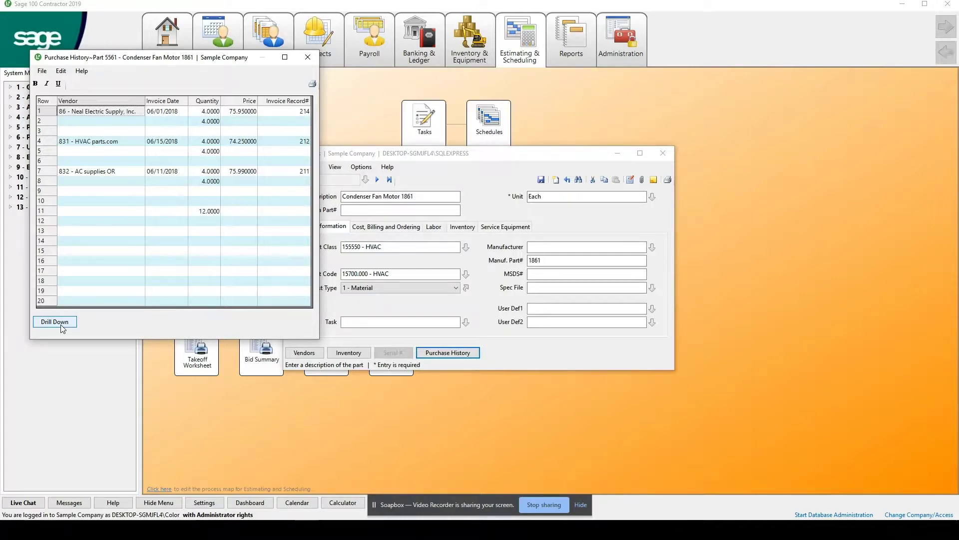
pyautogui.click(61, 323)
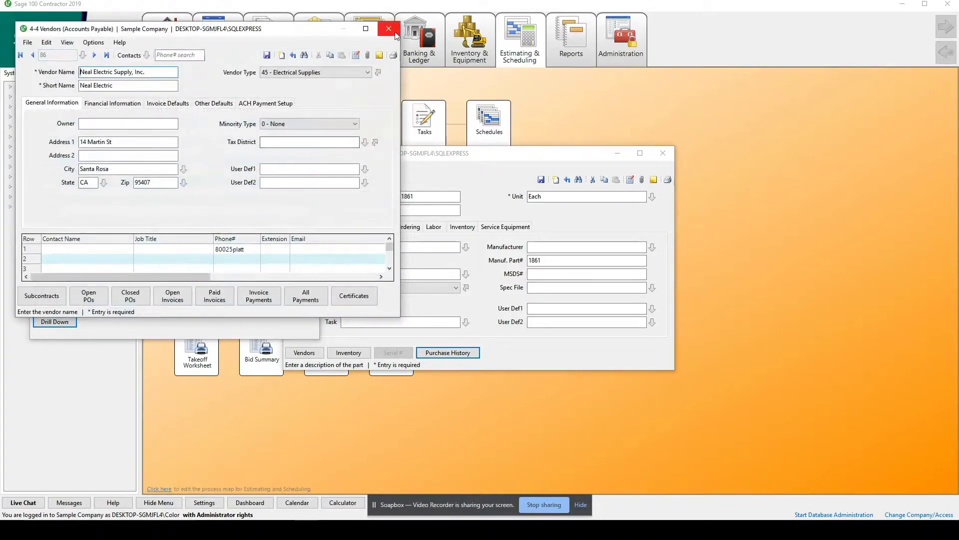
pyautogui.click(388, 28)
pyautogui.click(237, 113)
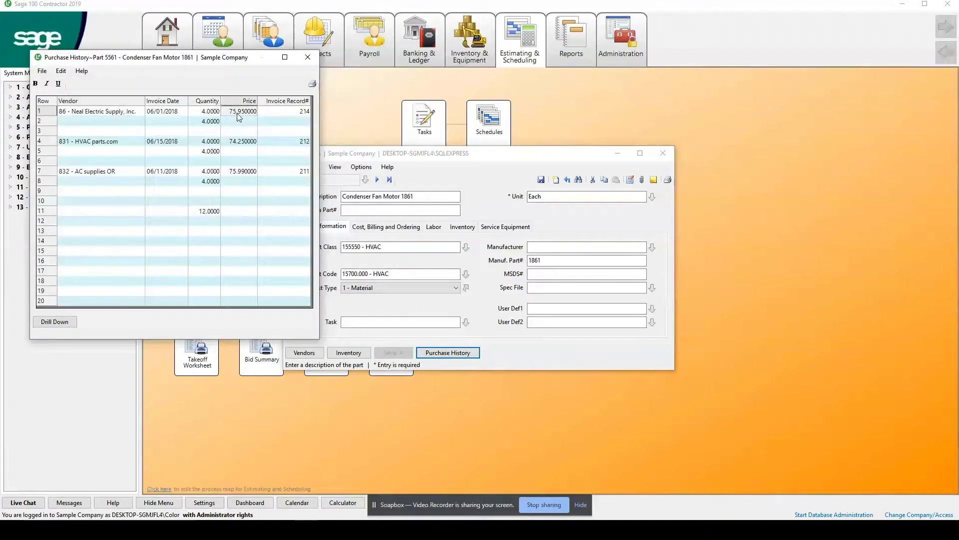
pyautogui.click(61, 322)
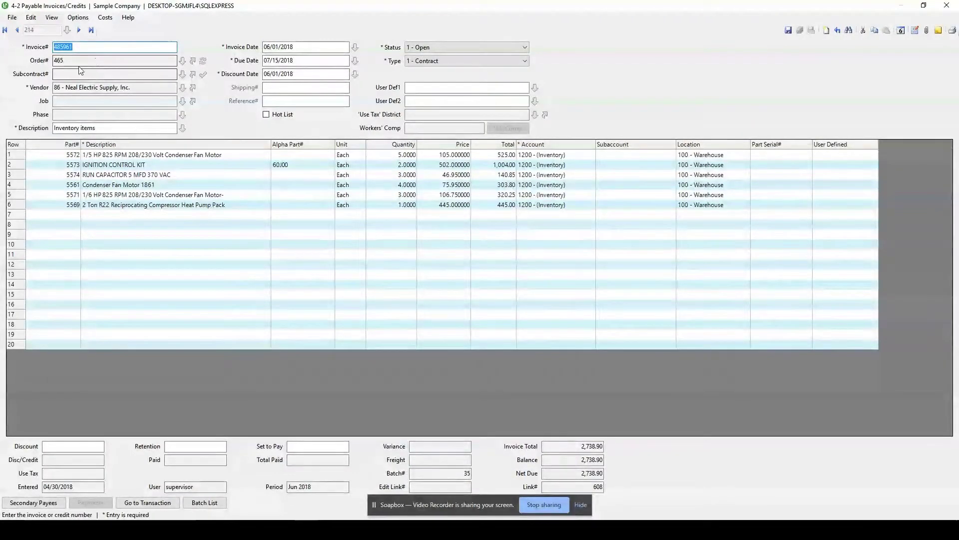
# Close Neal Electric Supply's invoice, returning to part 5561's purchase history.
pyautogui.click(113, 188)
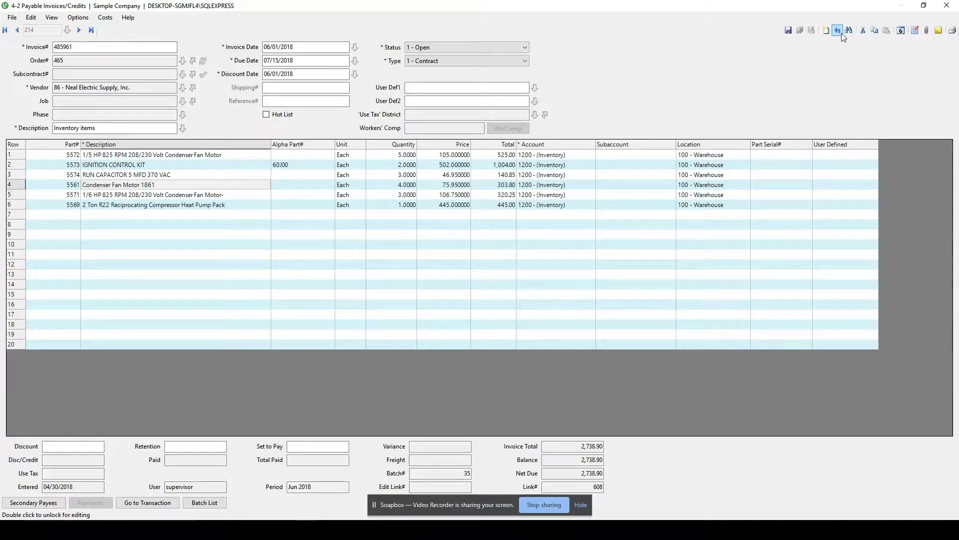
pyautogui.click(947, 5)
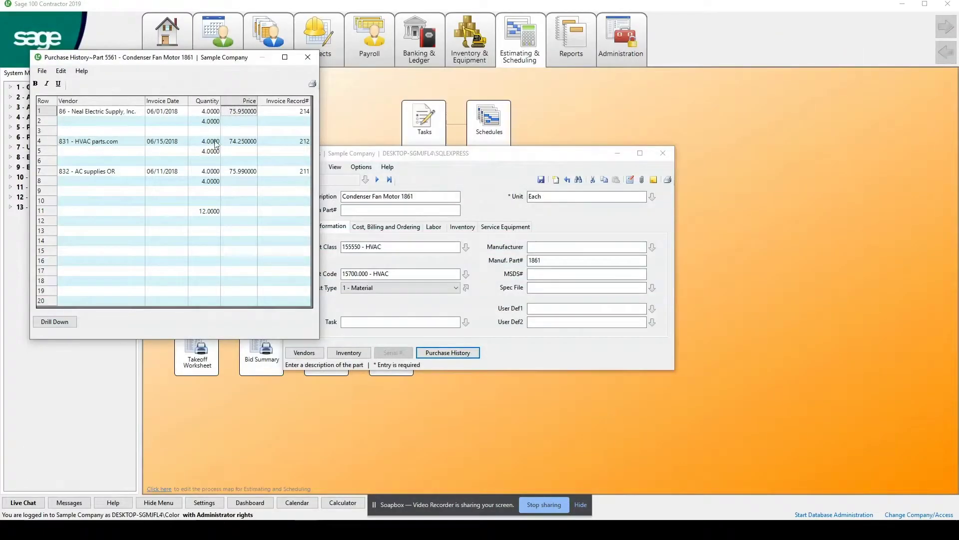
# Close purchase history and view part 5561's costs: default 62.95, average 75.396667.
pyautogui.click(307, 57)
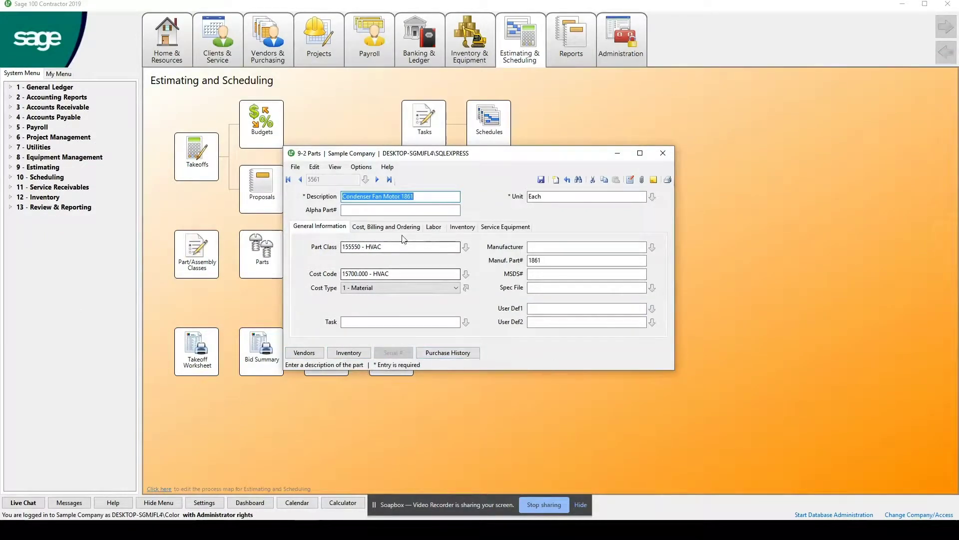
pyautogui.click(392, 227)
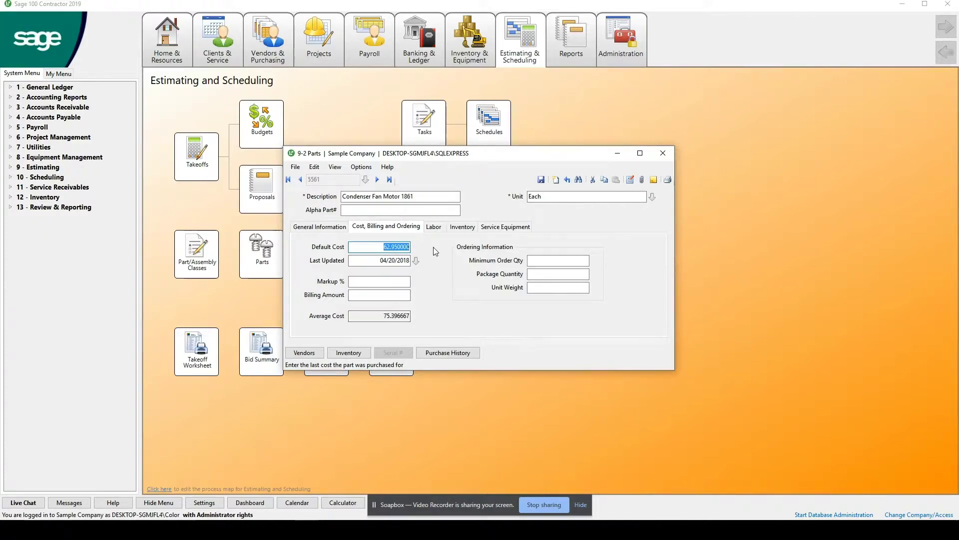
pyautogui.click(388, 278)
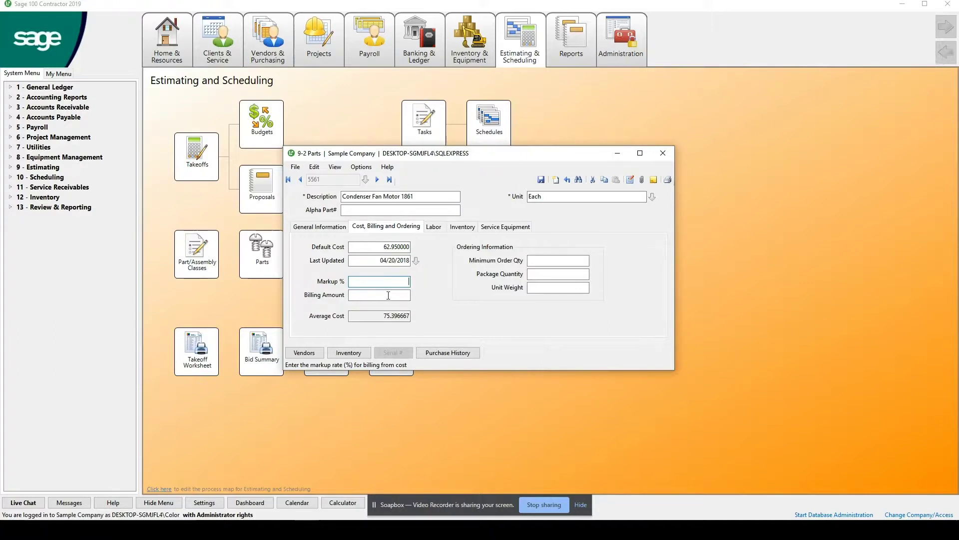
# Check the markup and billing amounts, then view part 5561's blank labor details.
pyautogui.click(388, 295)
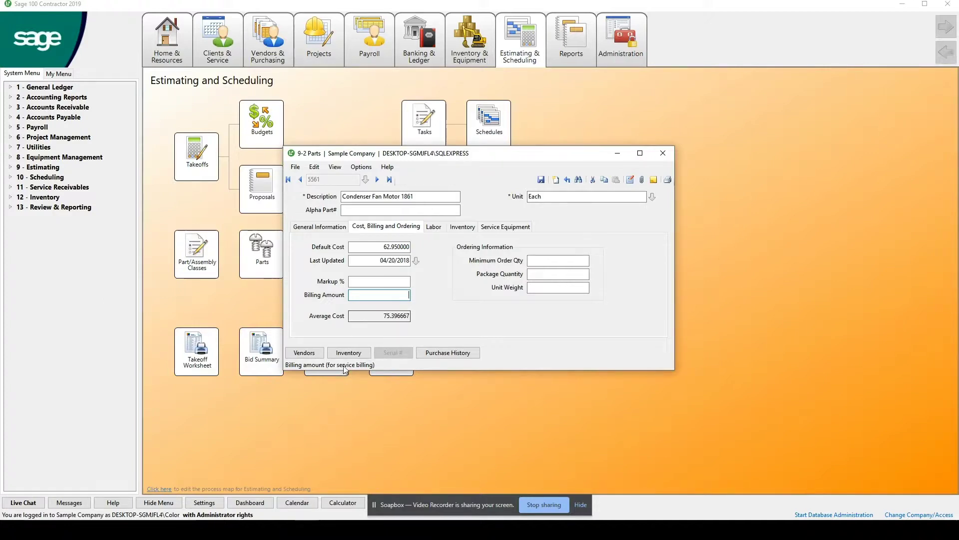
pyautogui.click(433, 226)
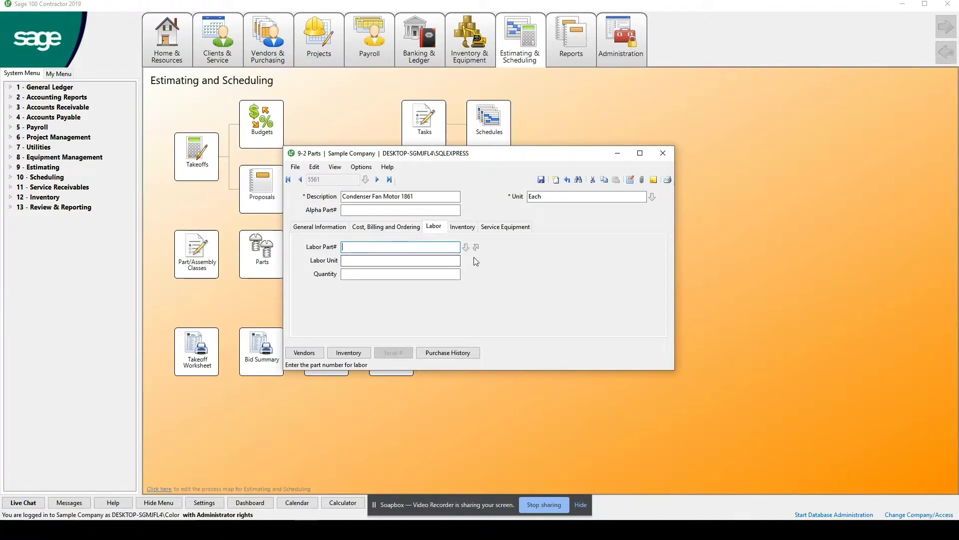
pyautogui.click(466, 247)
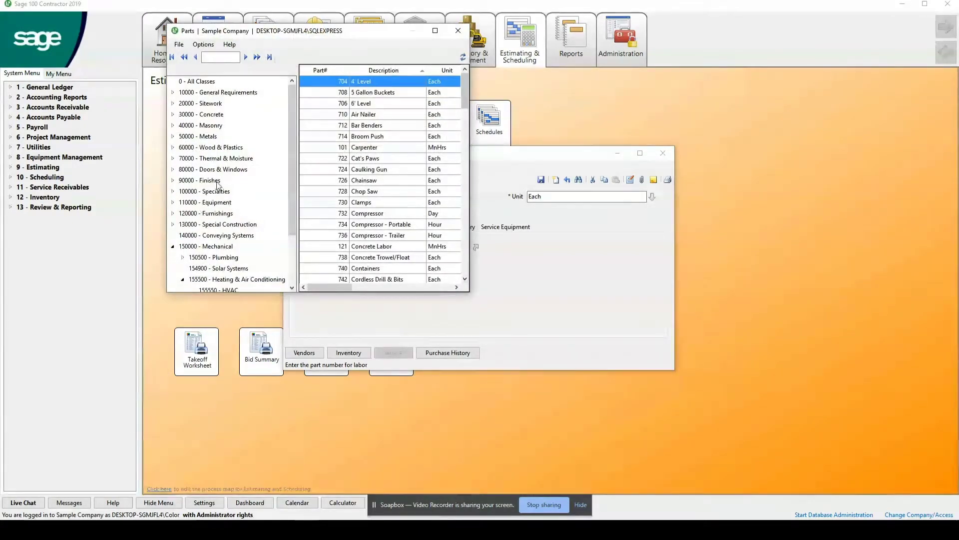
pyautogui.click(237, 291)
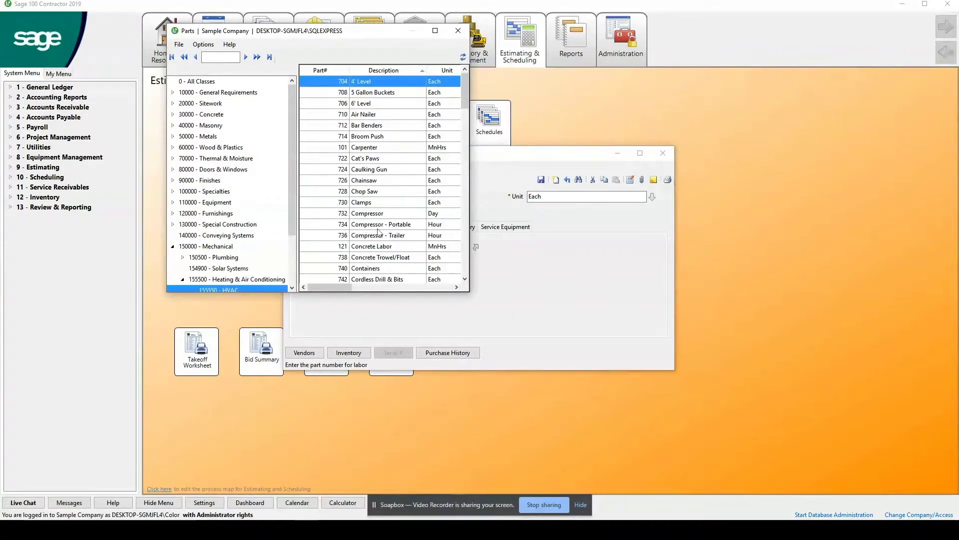
pyautogui.moveTo(467, 99); pyautogui.dragTo(438, 196)
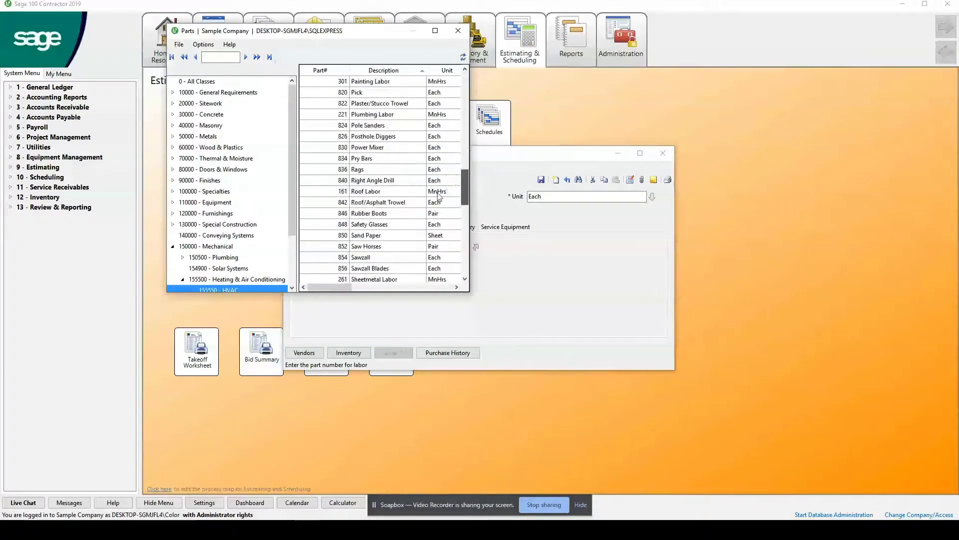
pyautogui.moveTo(294, 155); pyautogui.dragTo(291, 200)
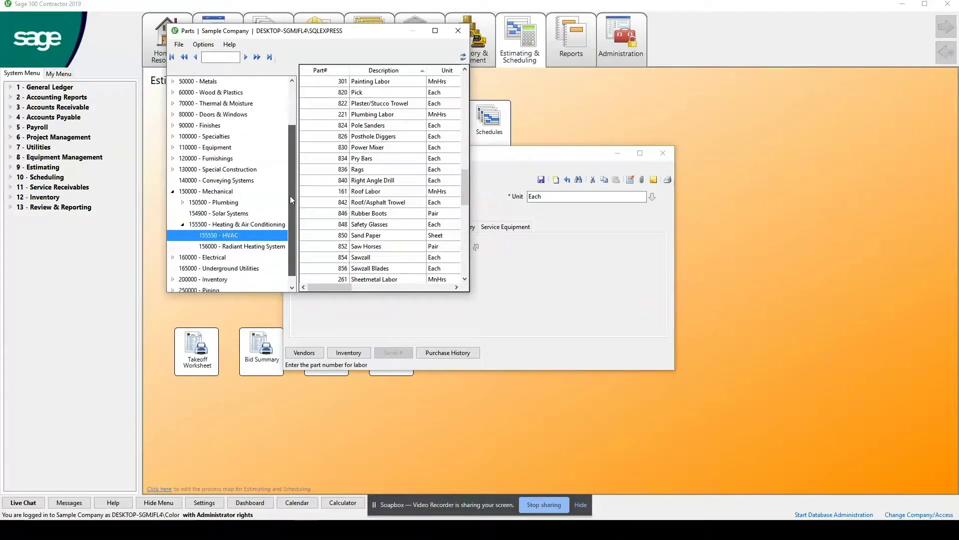
pyautogui.moveTo(466, 182)
pyautogui.mouseDown()
pyautogui.moveTo(465, 253)
pyautogui.moveTo(483, 77)
pyautogui.mouseUp()
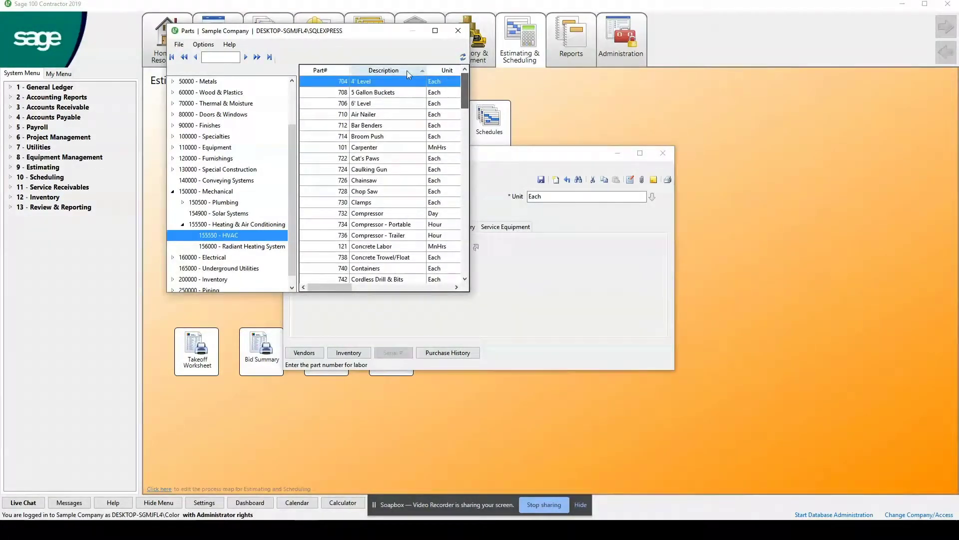
pyautogui.click(225, 59)
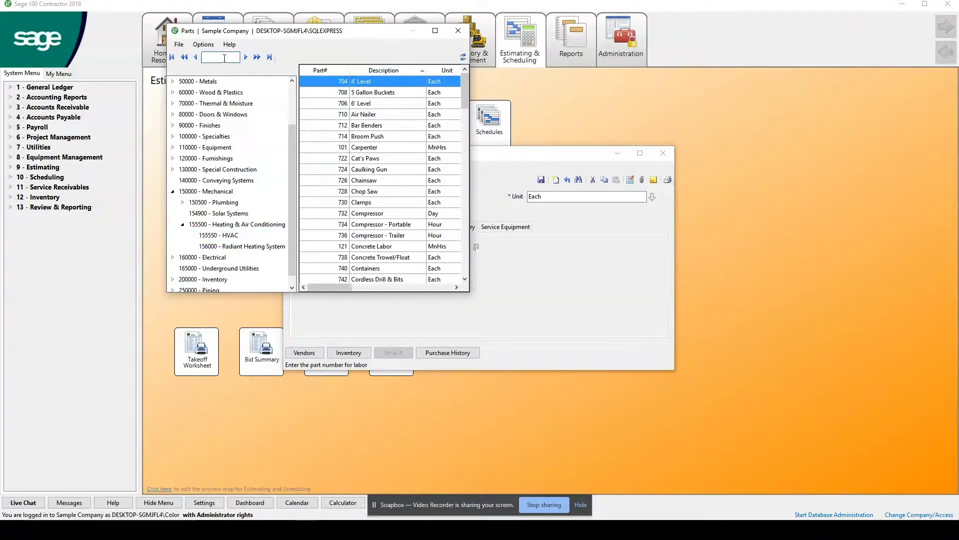
pyautogui.write('H')
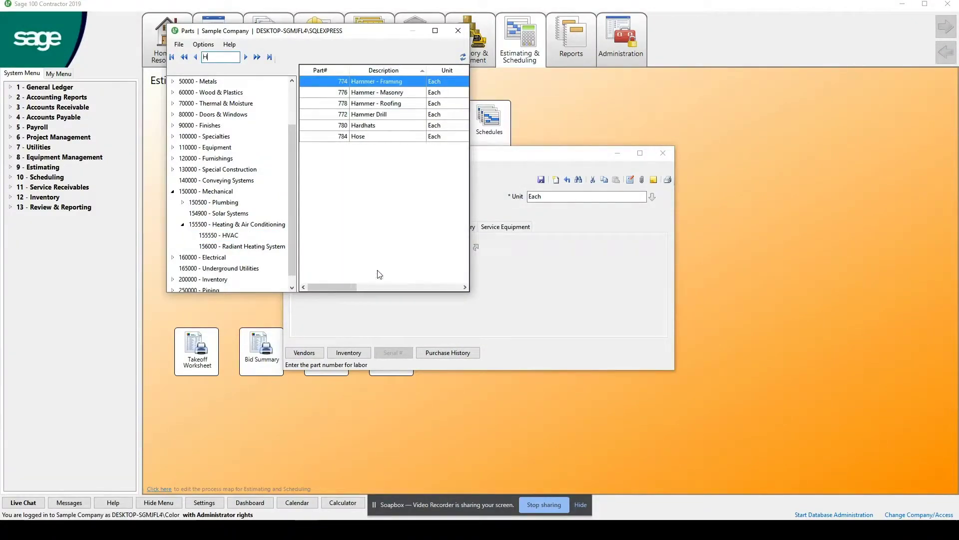
pyautogui.write('av')
pyautogui.press('BackSpace')
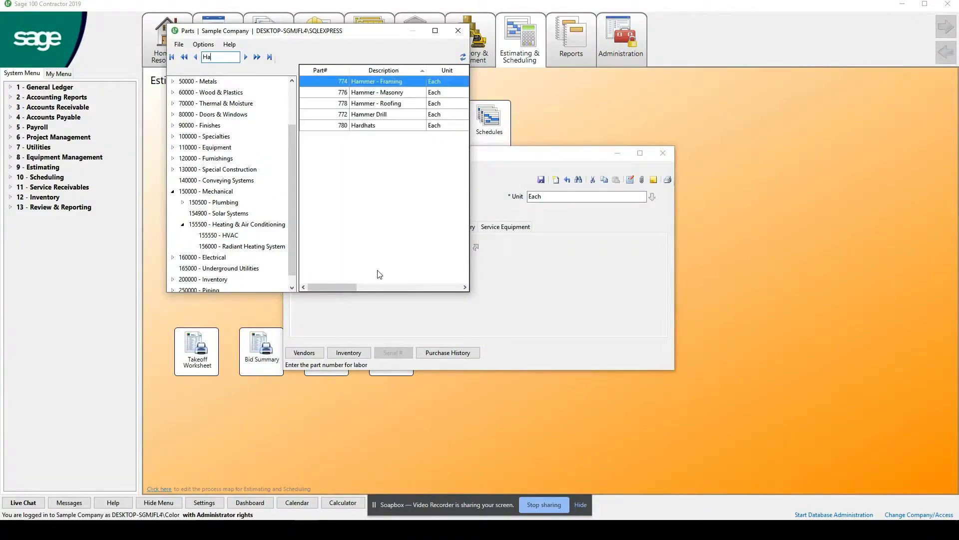
pyautogui.press('BackSpace')
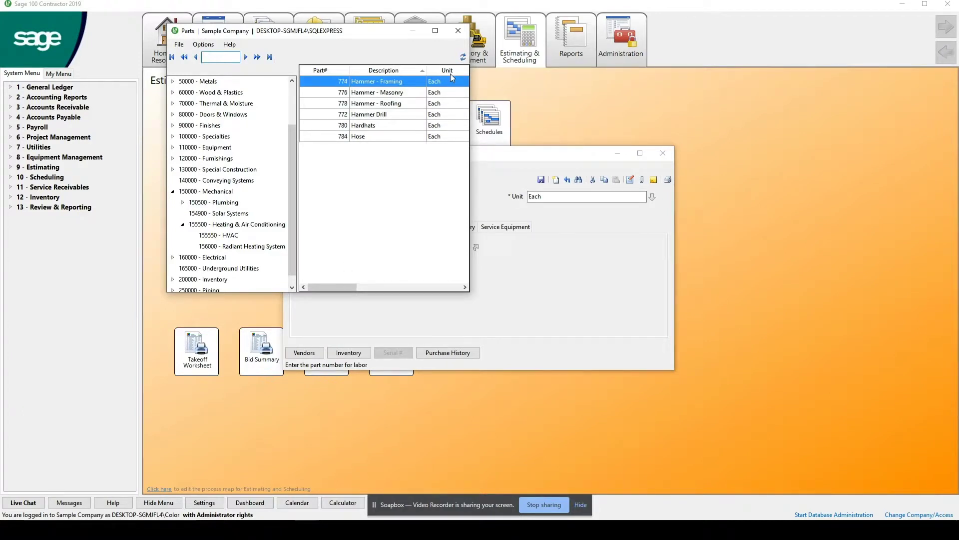
pyautogui.click(231, 234)
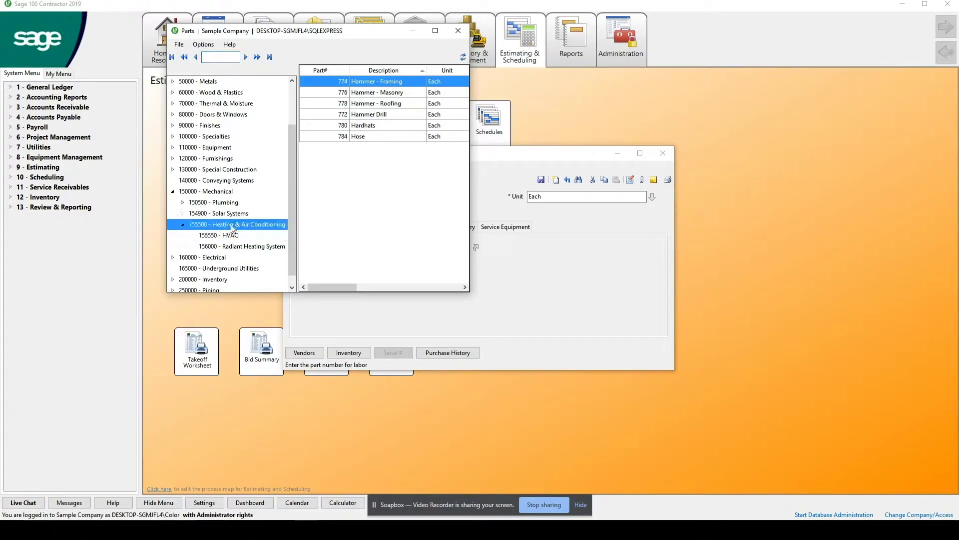
pyautogui.click(183, 226)
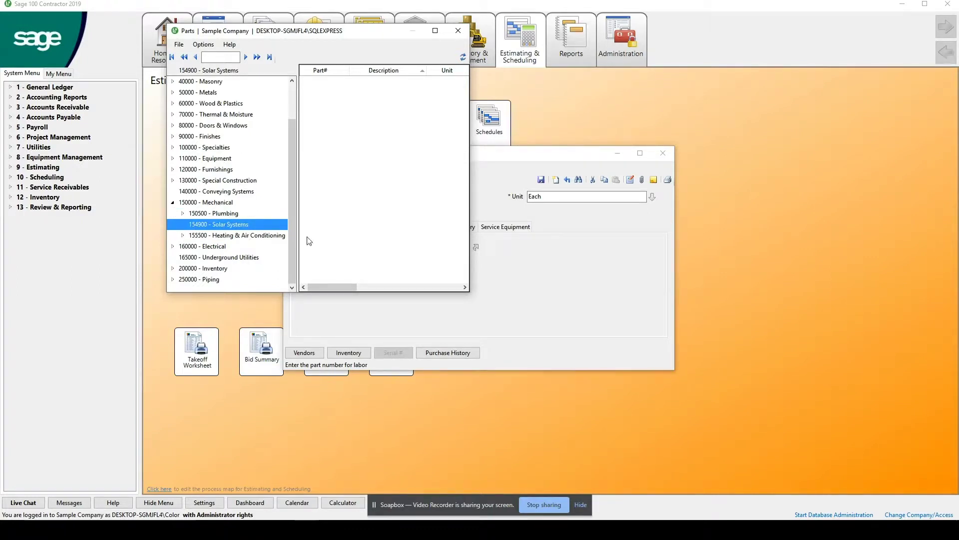
pyautogui.click(184, 236)
pyautogui.click(232, 247)
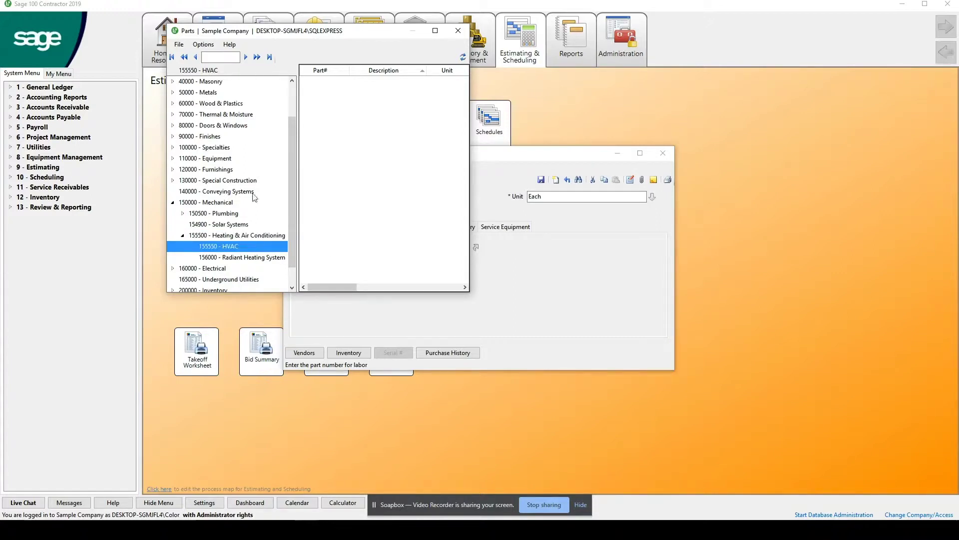
pyautogui.click(248, 257)
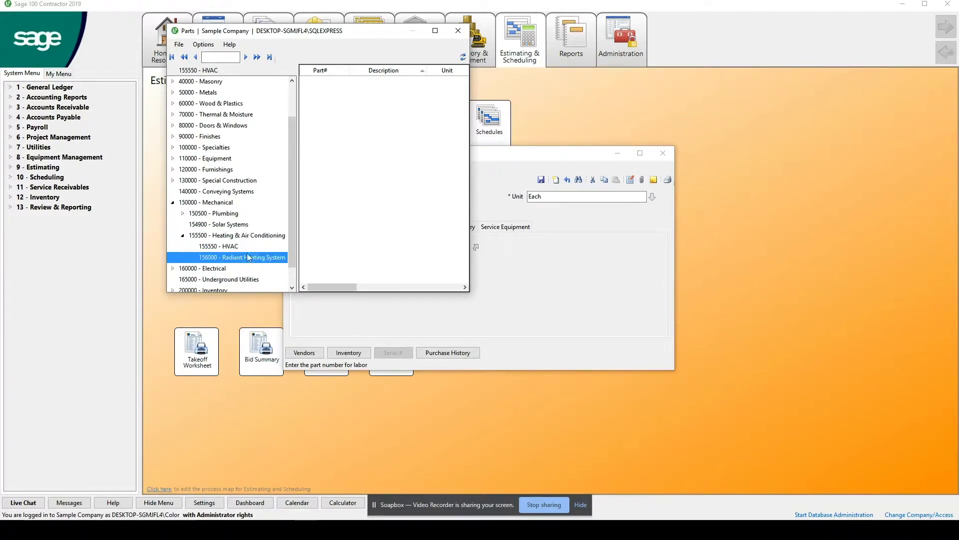
pyautogui.click(250, 234)
pyautogui.click(458, 30)
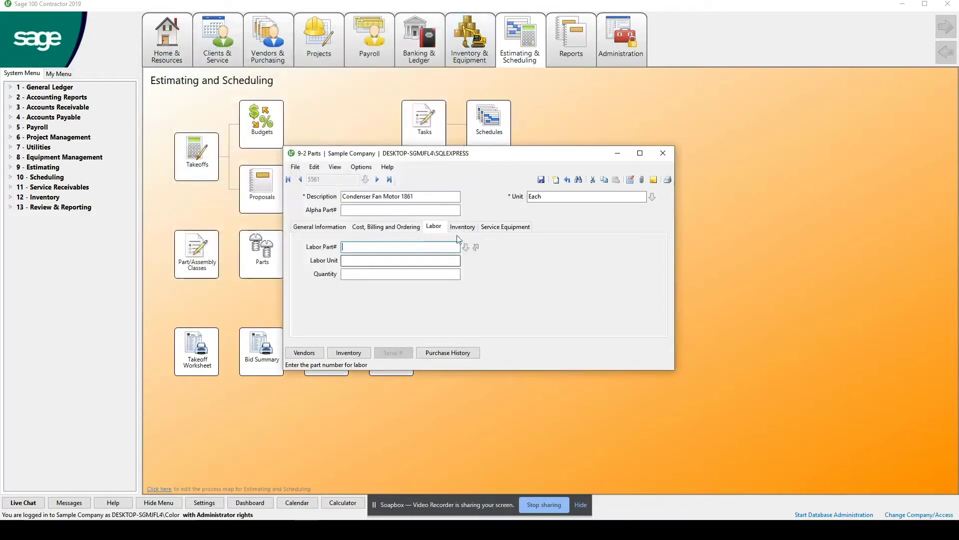
# Browse the HVAC and 150500 Plumbing classes for a labor part, closing without choosing one.
pyautogui.click(466, 247)
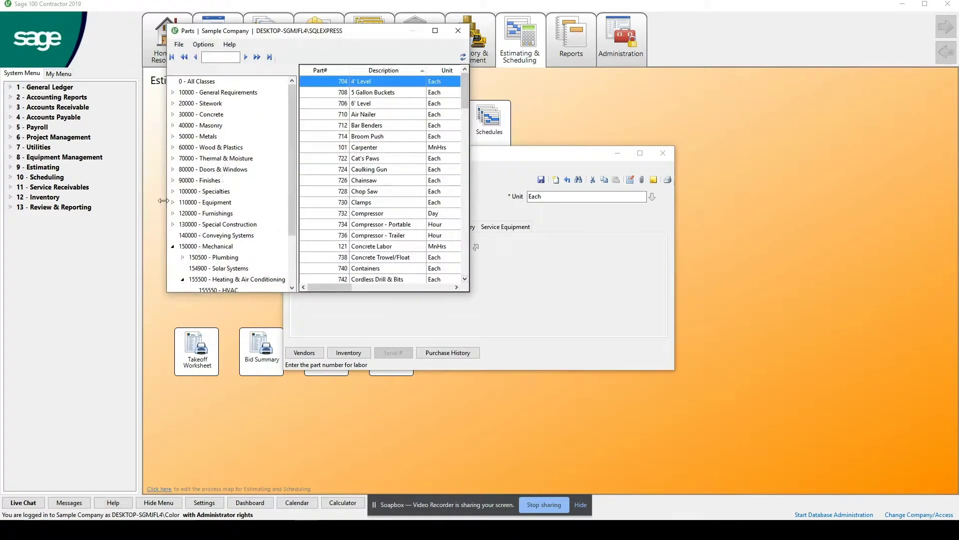
pyautogui.click(226, 290)
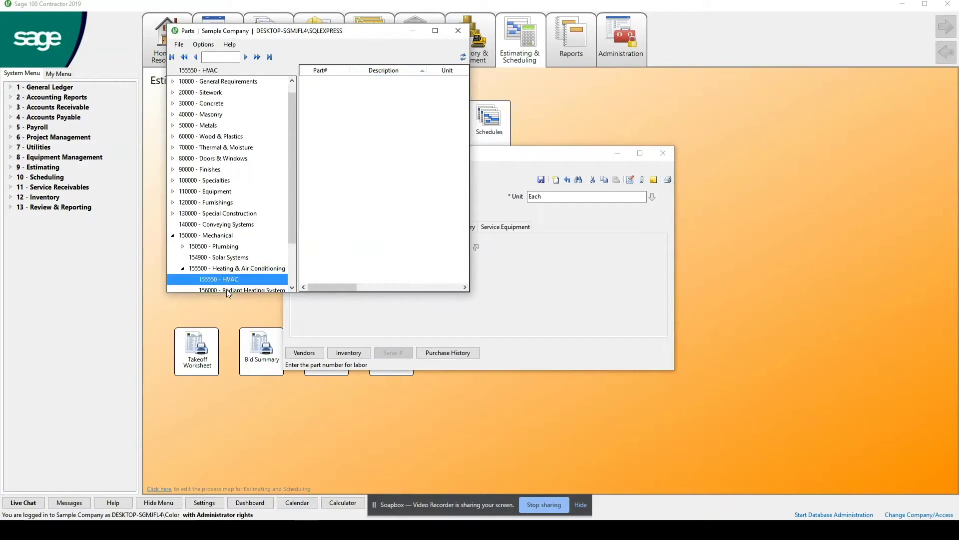
pyautogui.doubleClick(244, 269)
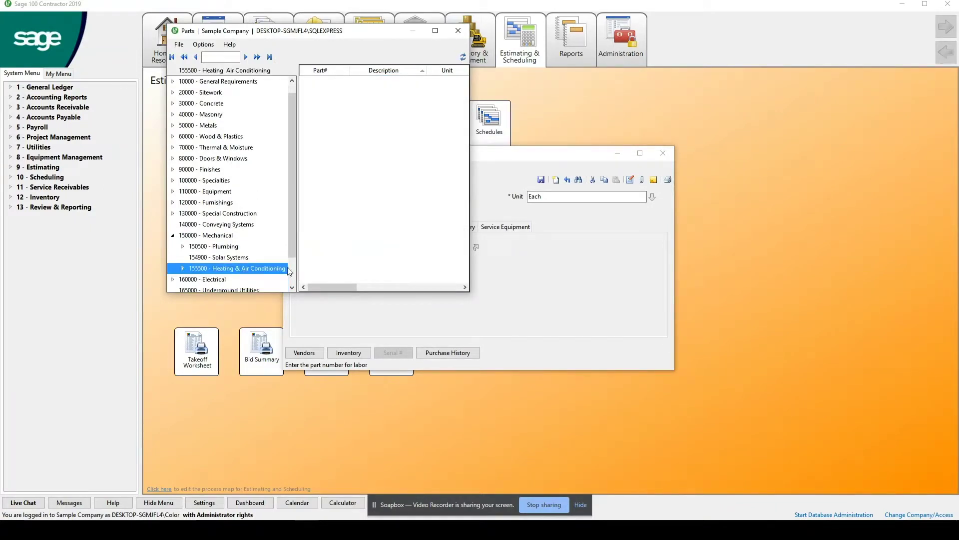
pyautogui.scroll(-1, 261, 280)
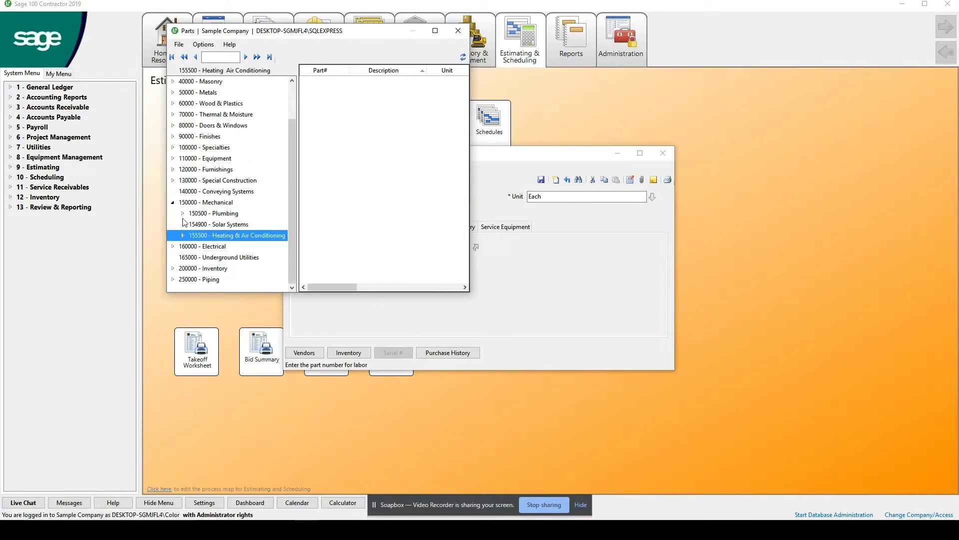
pyautogui.doubleClick(187, 214)
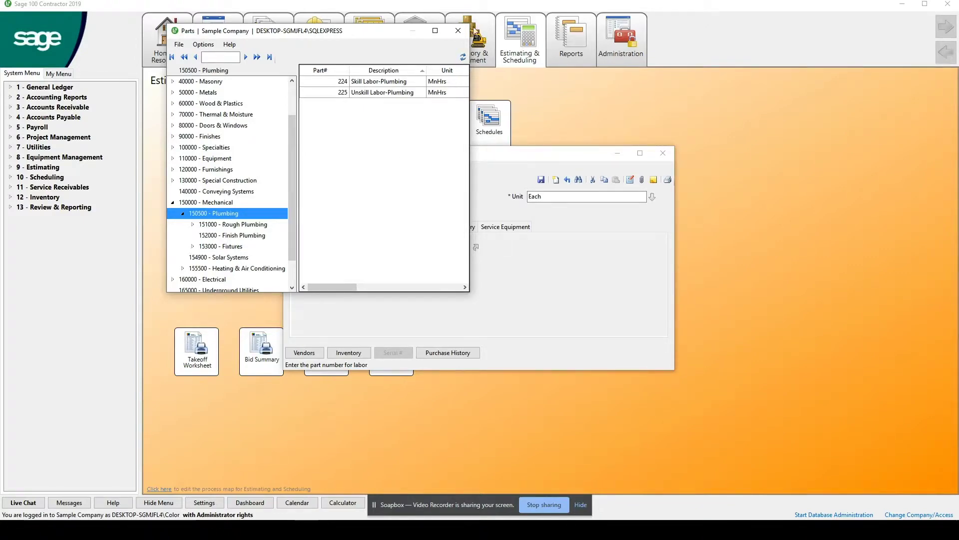
pyautogui.click(457, 31)
# Browse Mechanical > Heating & Air Conditioning > HVAC and load part 70, HVAC Subcontractor.
pyautogui.click(366, 180)
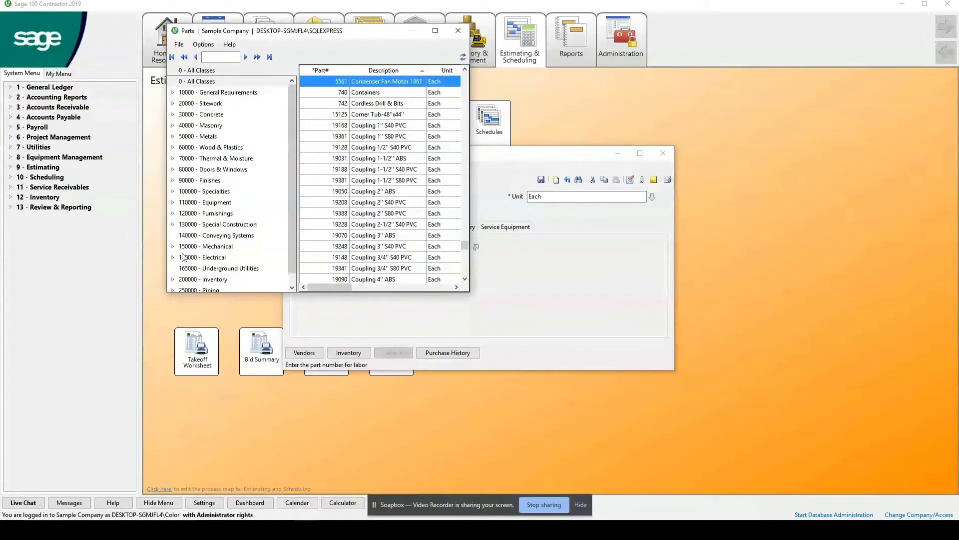
pyautogui.scroll(-1, 178, 258)
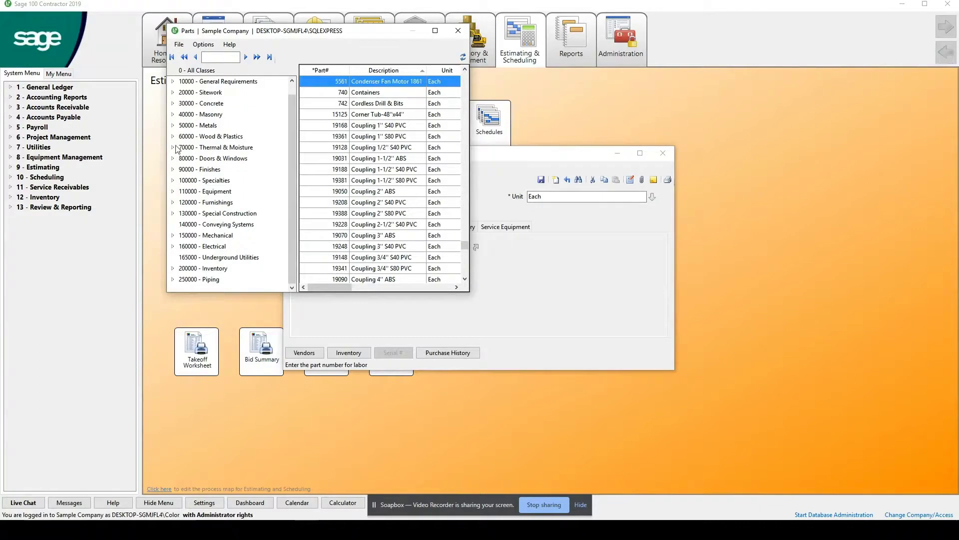
pyautogui.click(175, 236)
pyautogui.scroll(-1, 195, 272)
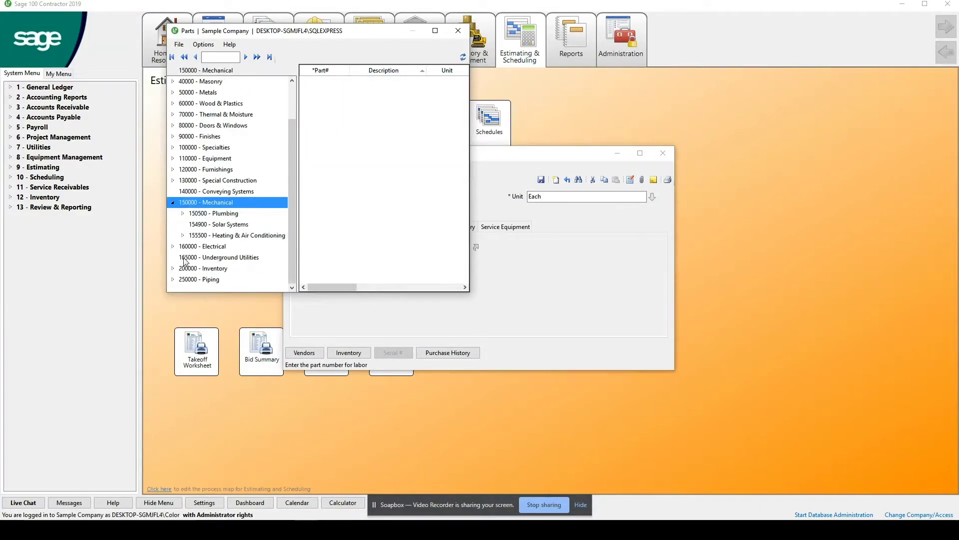
pyautogui.click(184, 237)
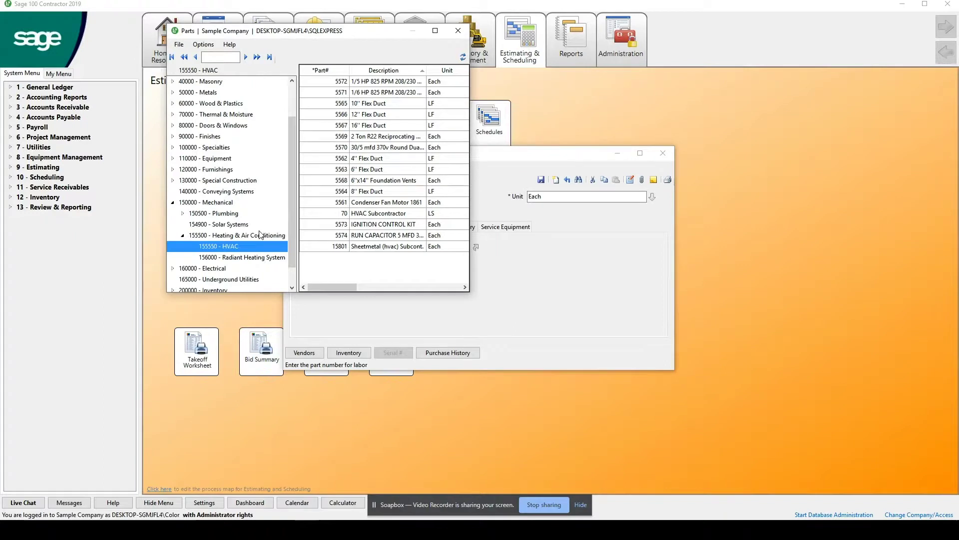
pyautogui.click(243, 258)
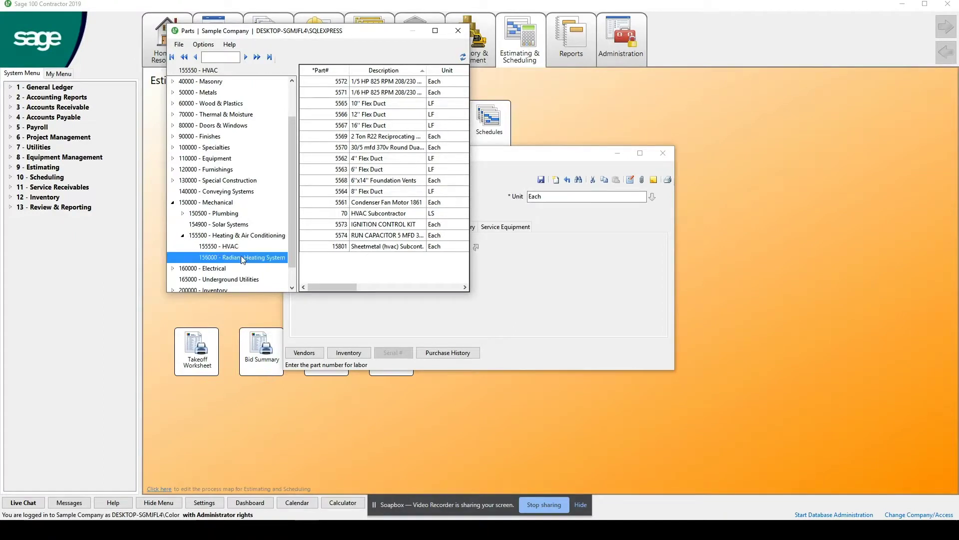
pyautogui.click(234, 247)
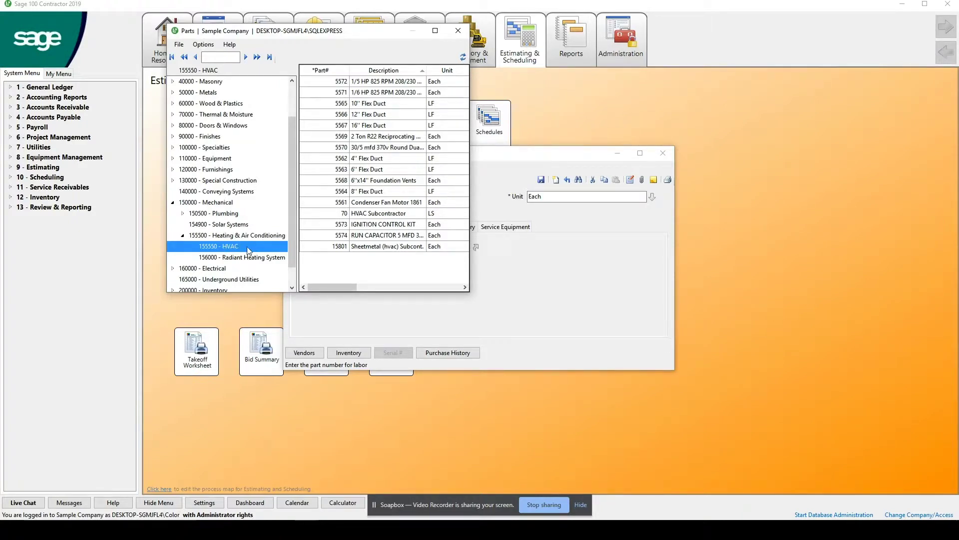
pyautogui.click(377, 218)
pyautogui.doubleClick(378, 218)
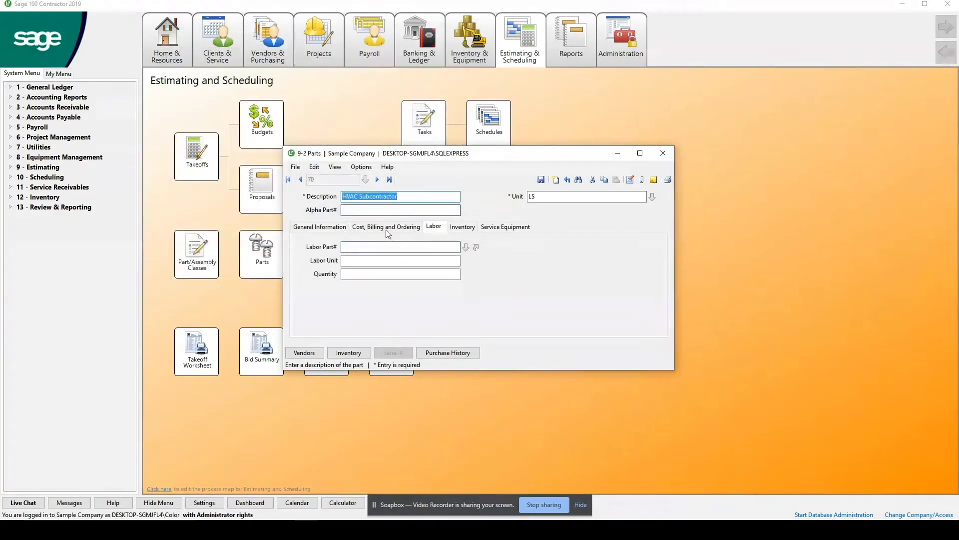
# Recall part 5561 and enter 70 (HVAC Subcontractor) as its labor part.
pyautogui.click(571, 181)
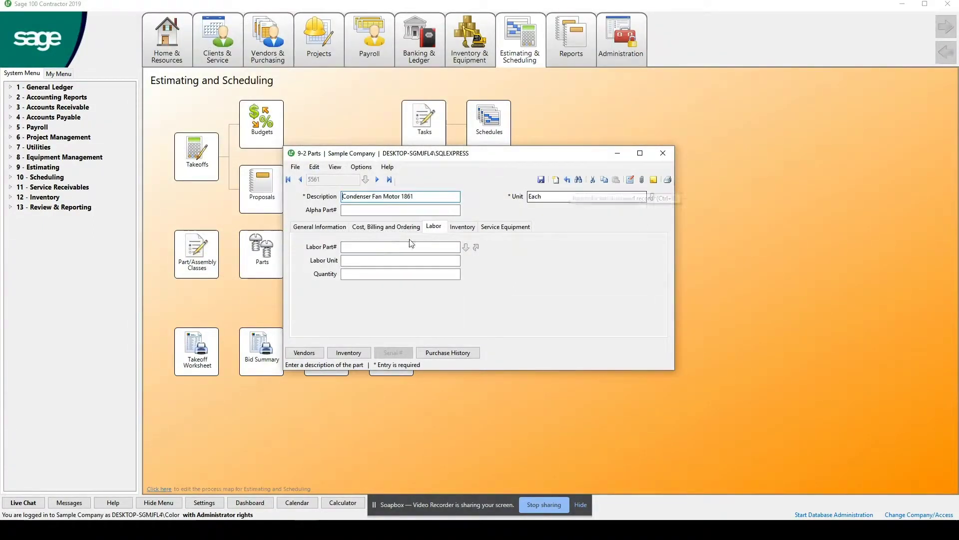
pyautogui.click(383, 248)
pyautogui.write('70')
pyautogui.press('Tab')
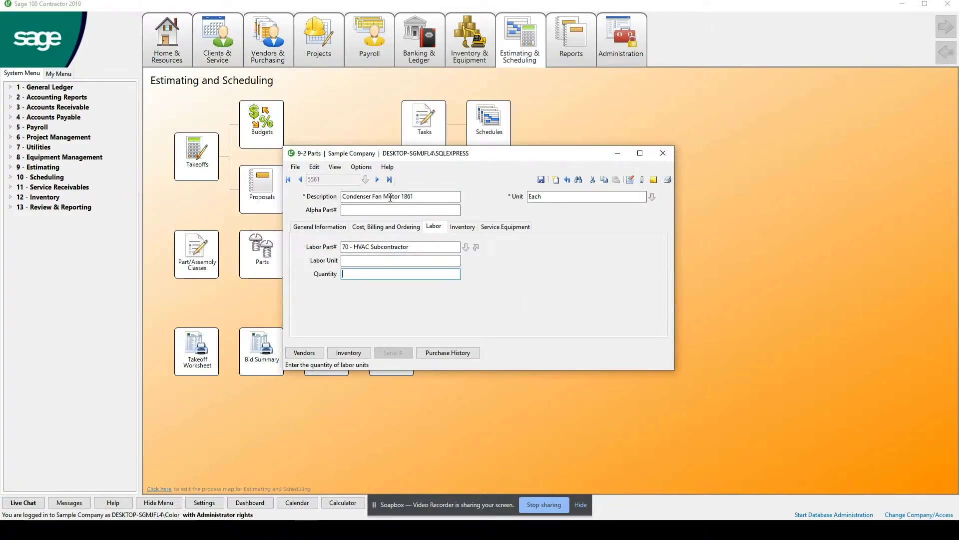
# Delete the labor part, leaving labor part, unit and quantity blank.
pyautogui.click(413, 246)
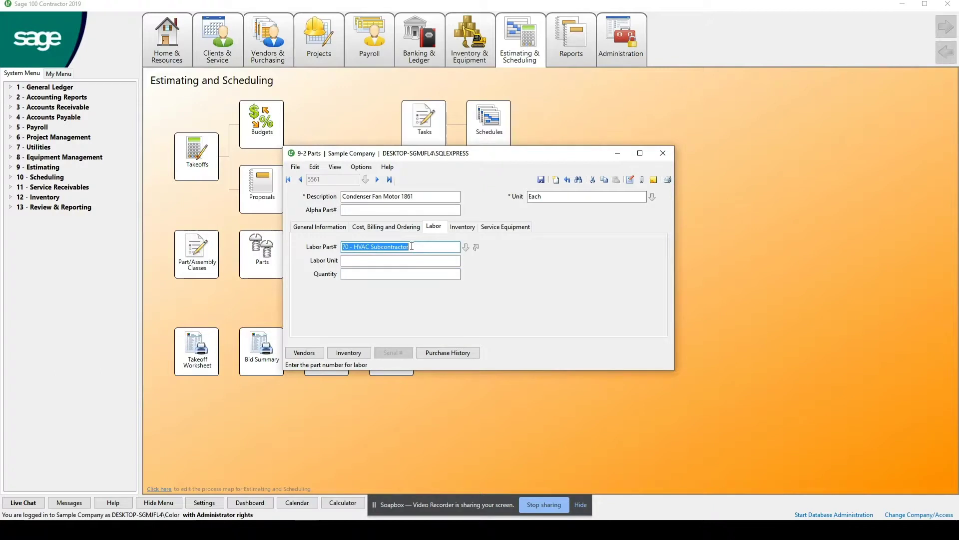
pyautogui.press('Delete')
pyautogui.click(352, 260)
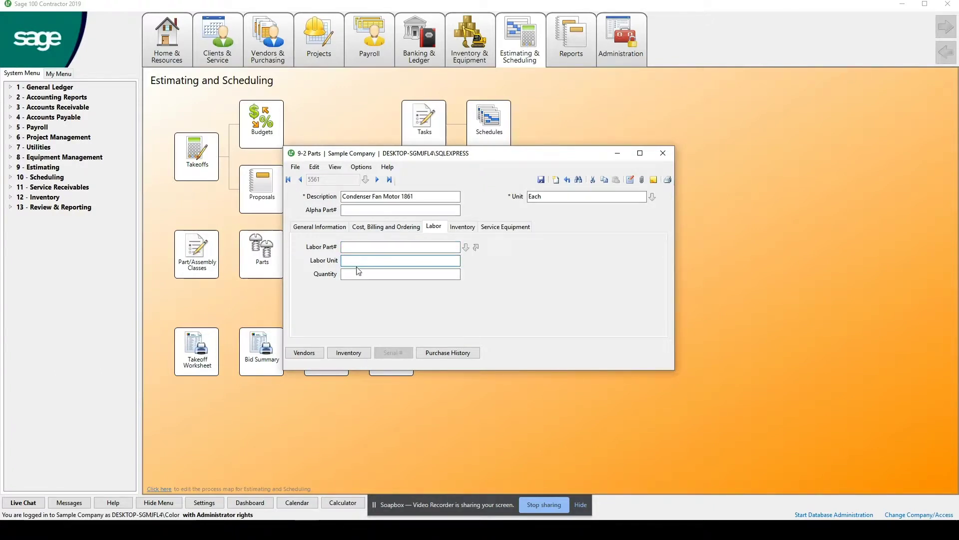
pyautogui.click(356, 274)
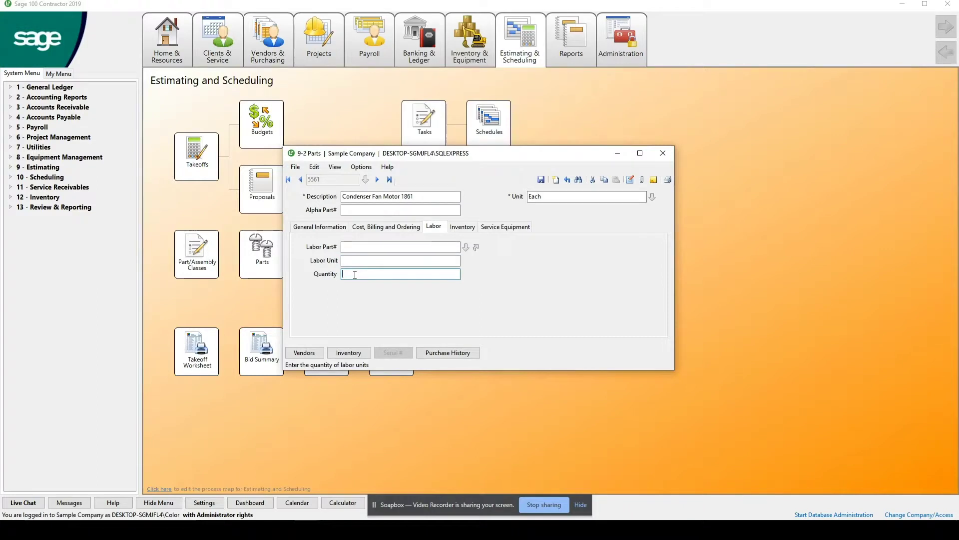
pyautogui.click(461, 227)
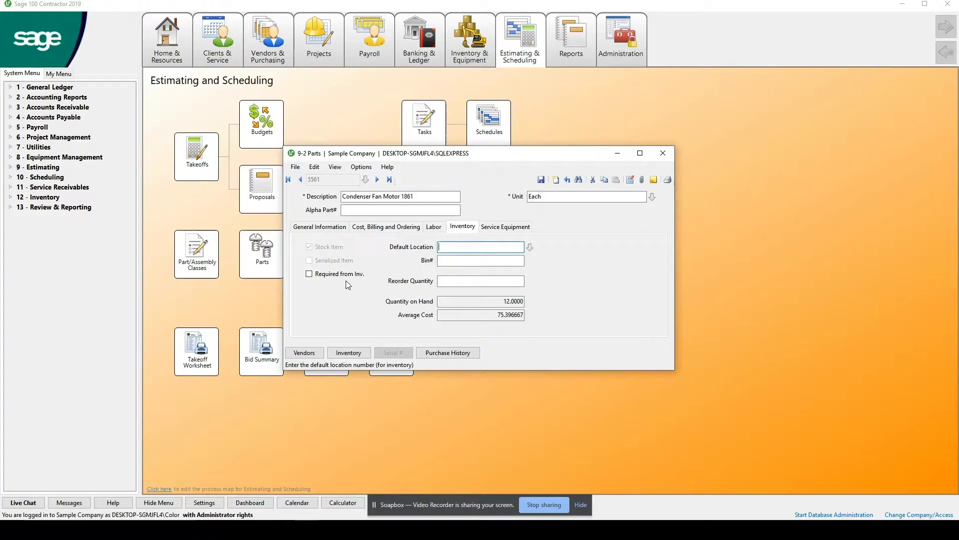
# Review part 5561's bin and reorder quantity, then confirm it isn't service equipment.
pyautogui.click(462, 263)
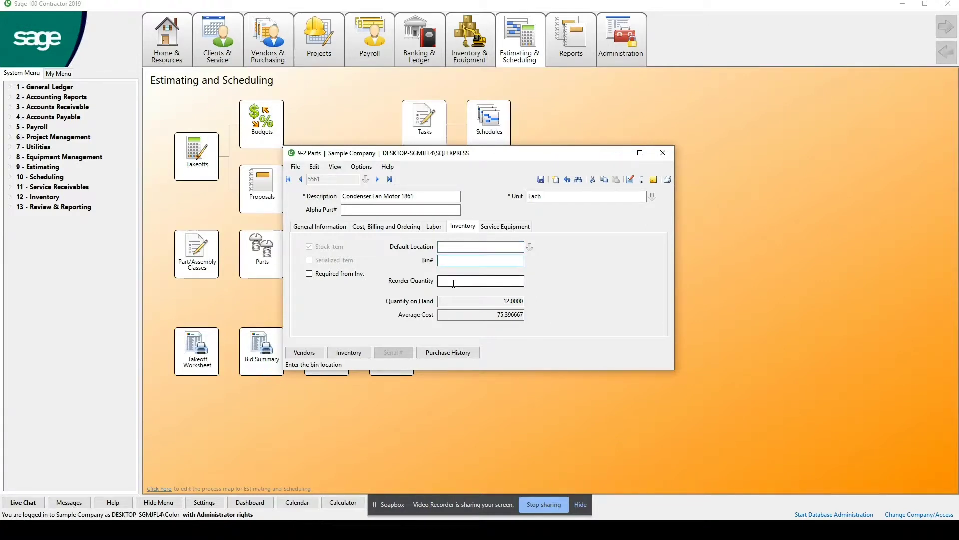
pyautogui.click(457, 285)
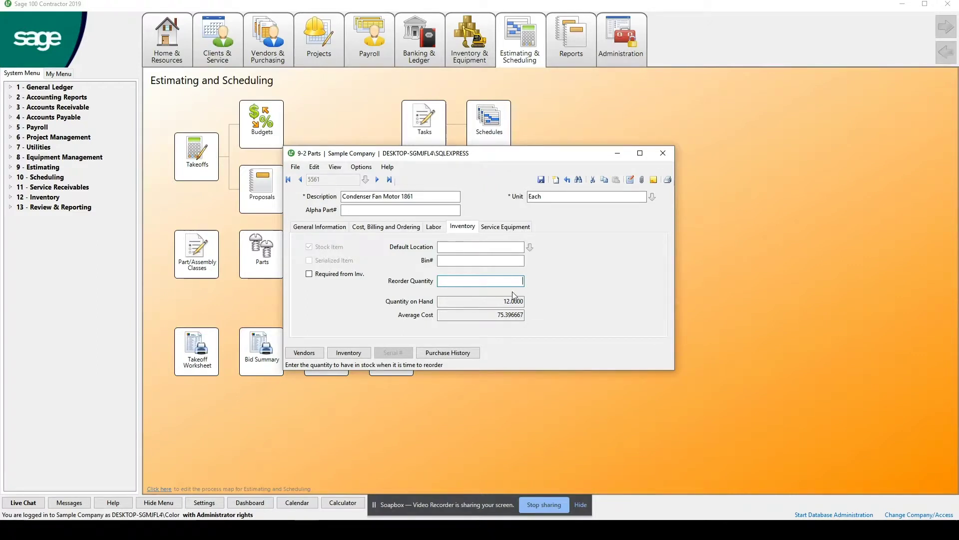
pyautogui.click(498, 227)
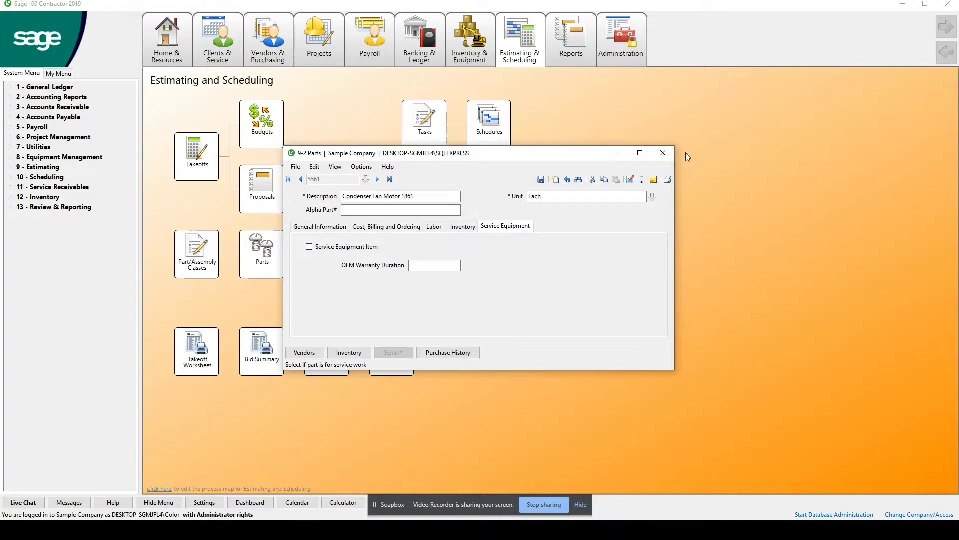
pyautogui.click(331, 227)
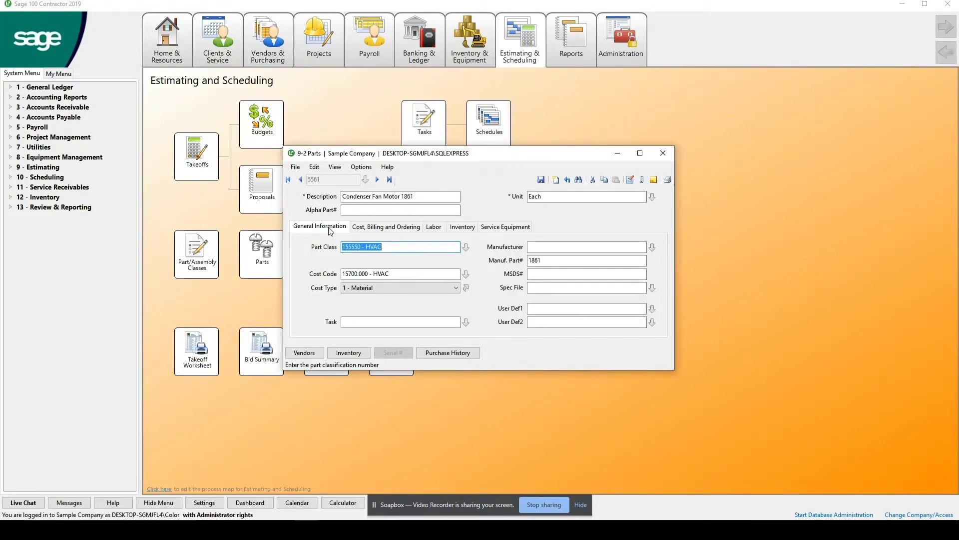
# Close part 5561's record, discarding the unsaved changes.
pyautogui.click(664, 152)
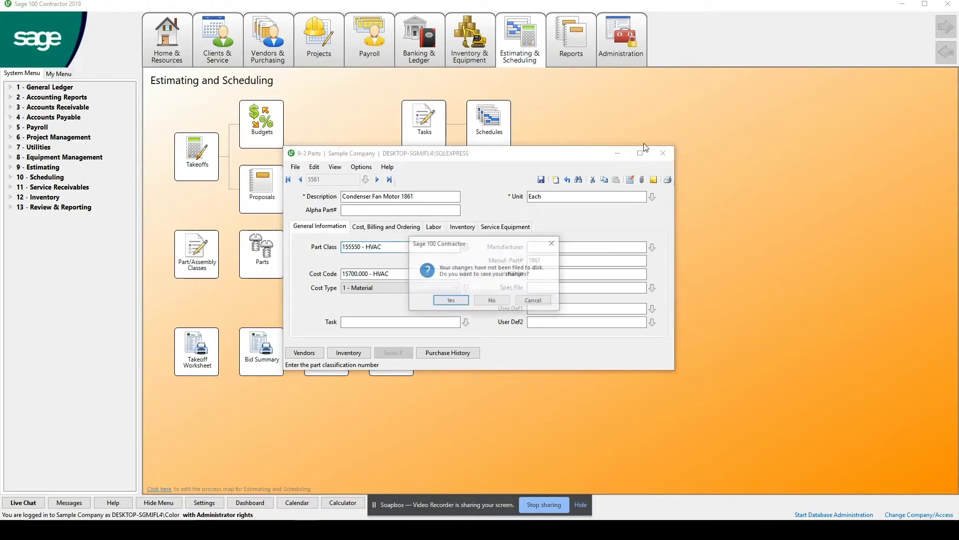
pyautogui.click(492, 301)
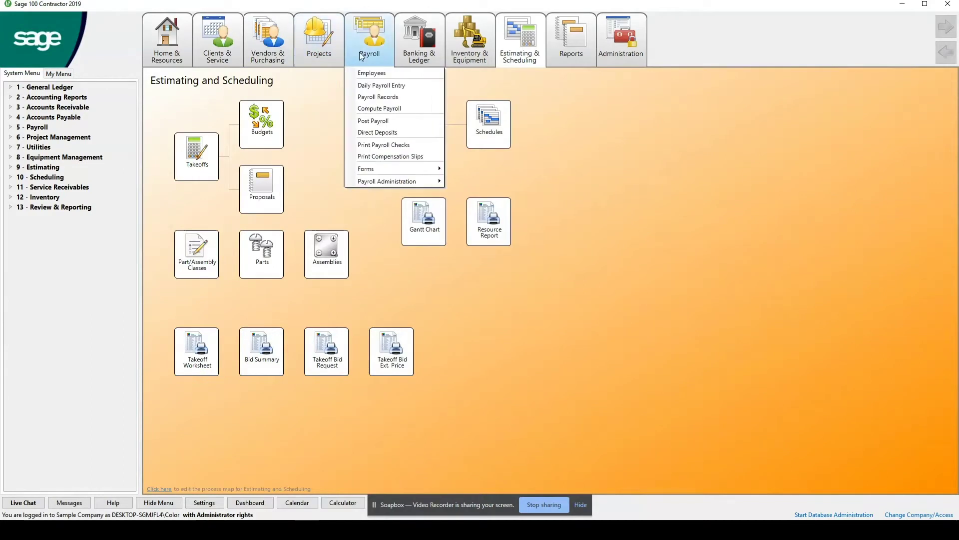
# Open 1-7 General Ledger Accounts under Banking & Ledger and filter its lookup to Cash Accounts.
pyautogui.moveTo(419, 41)
pyautogui.click(440, 51)
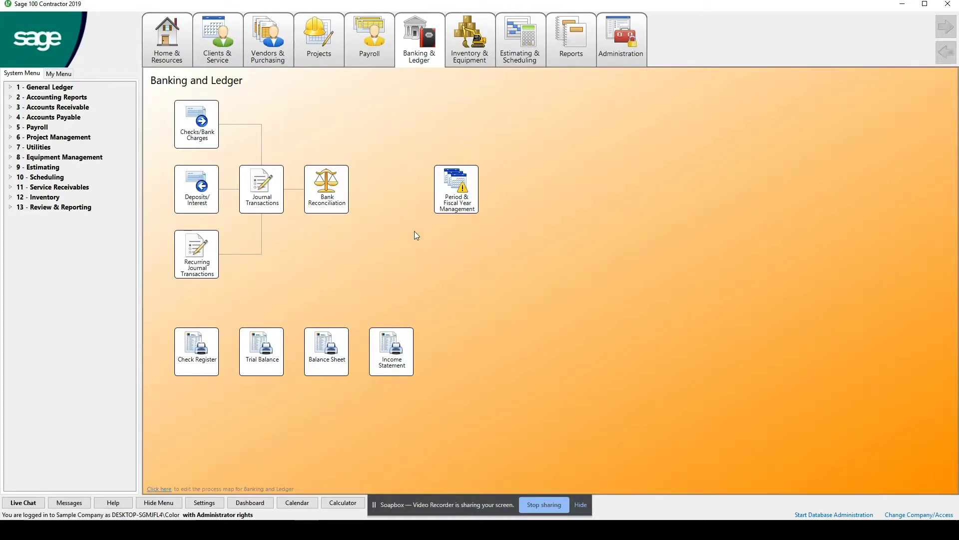
pyautogui.click(19, 88)
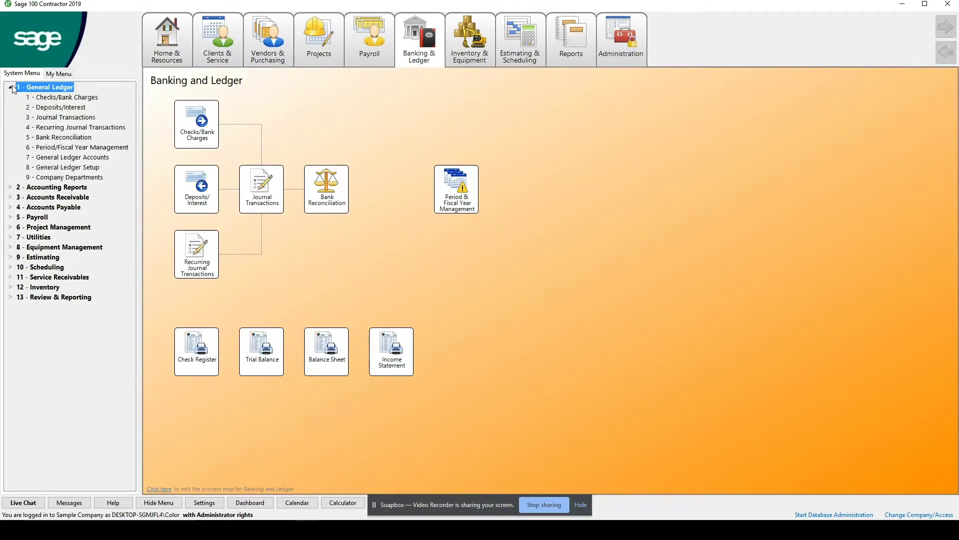
pyautogui.click(72, 159)
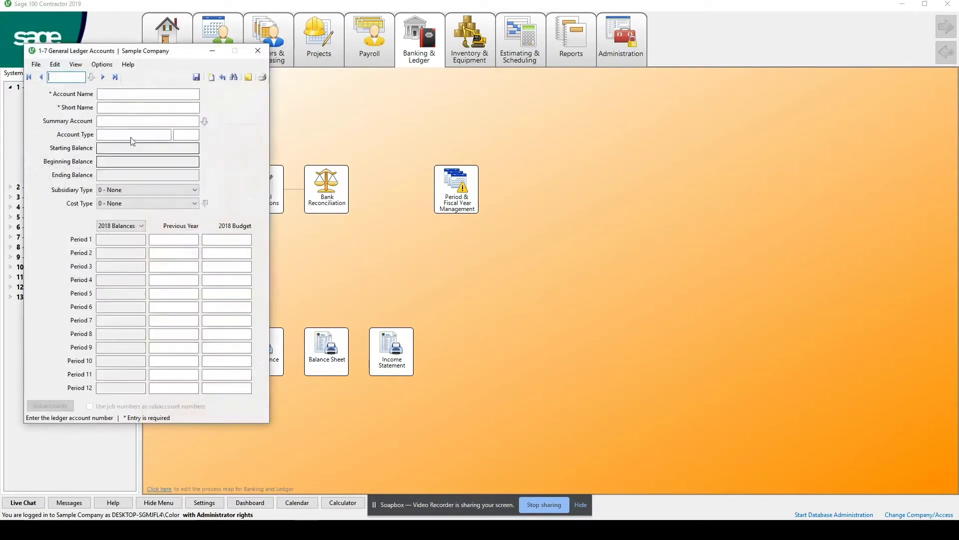
pyautogui.click(92, 78)
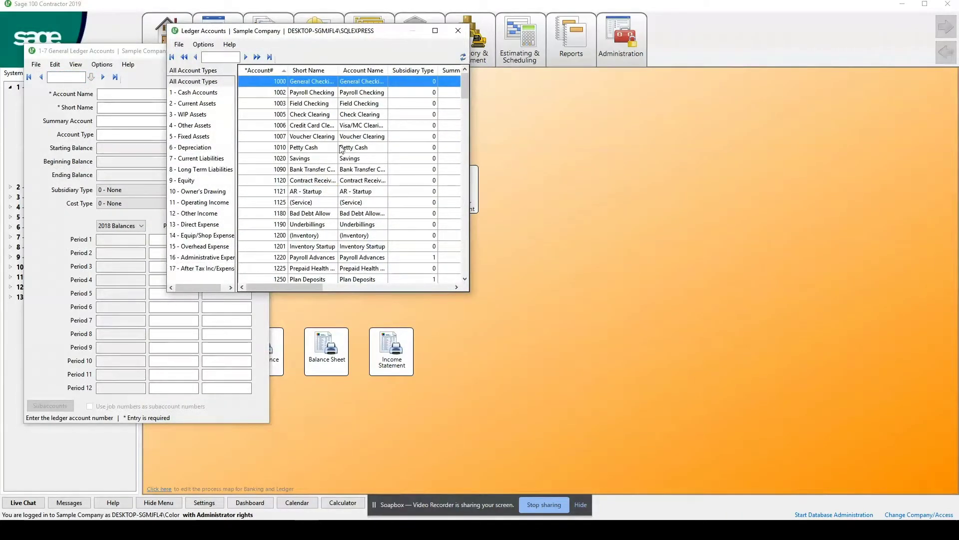
pyautogui.click(199, 93)
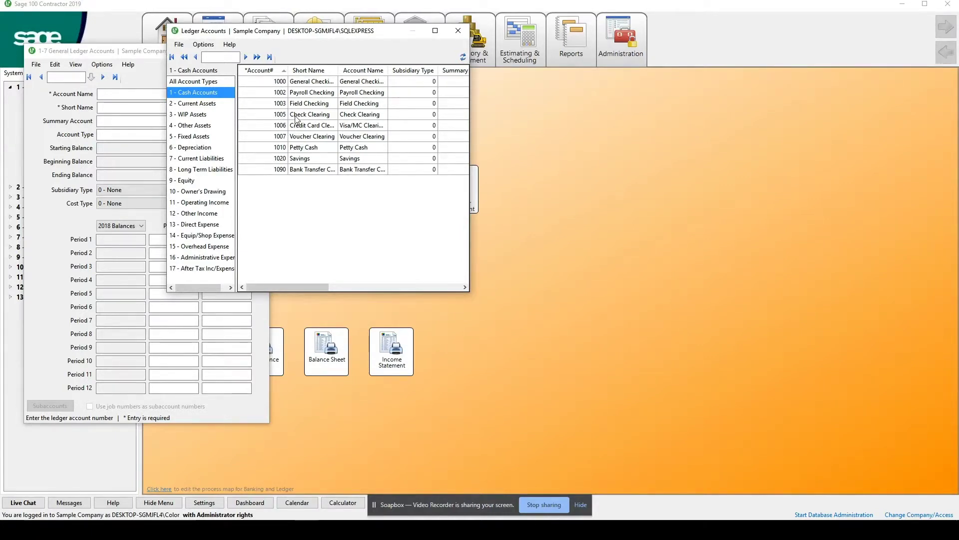
# Close the ledger windows, collapse General Ledger, and switch to the Projects area.
pyautogui.click(458, 30)
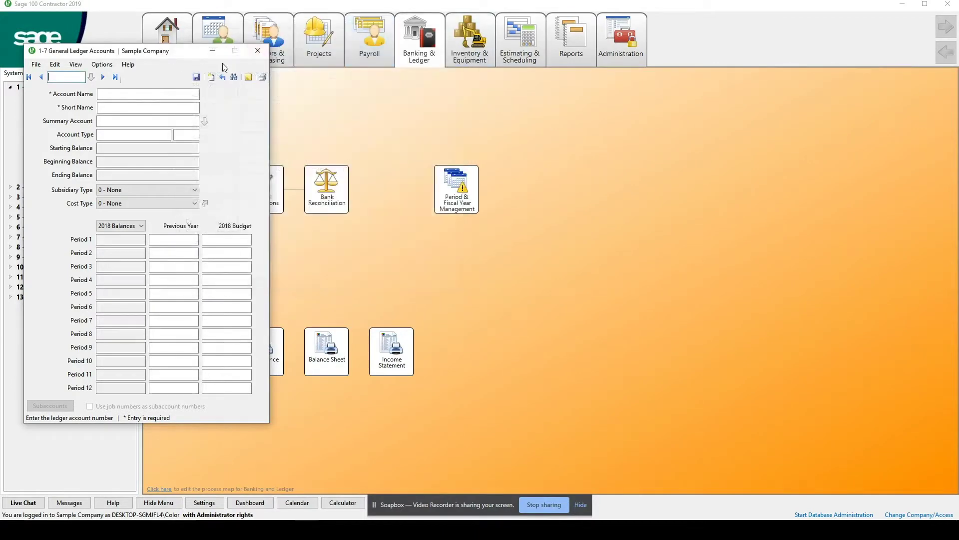
pyautogui.click(257, 50)
pyautogui.click(10, 87)
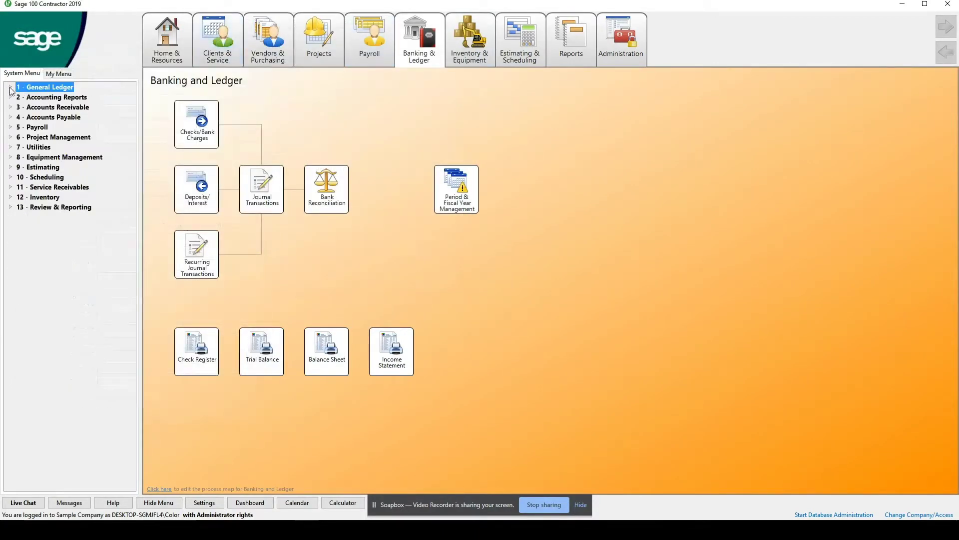
pyautogui.click(321, 55)
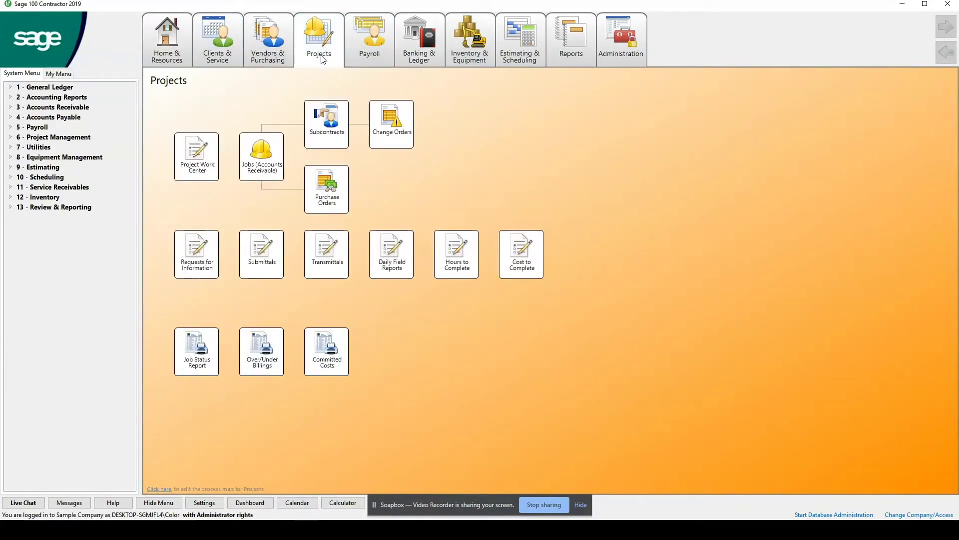
# Review the cost divisions from 6-5 Cost Codes via Display Detail, then close both windows.
pyautogui.click(10, 138)
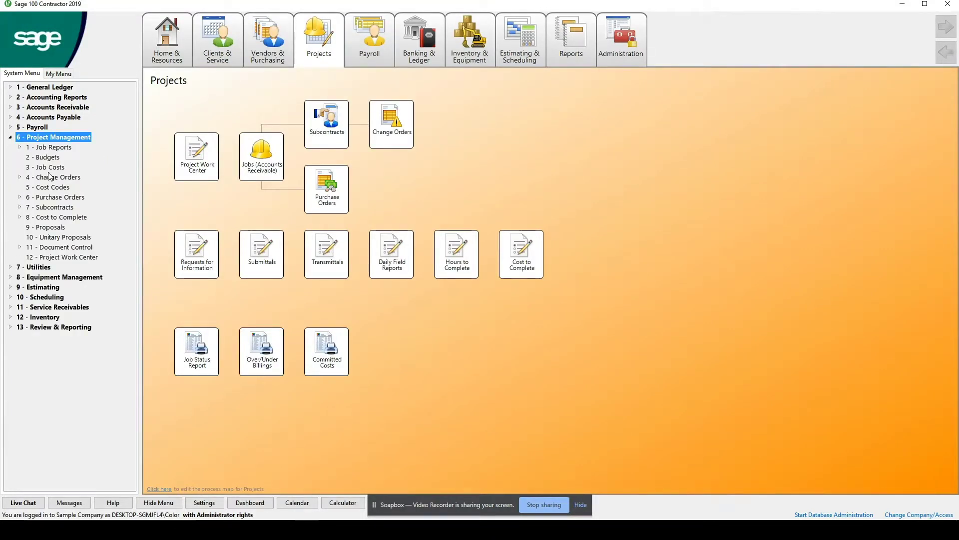
pyautogui.click(49, 188)
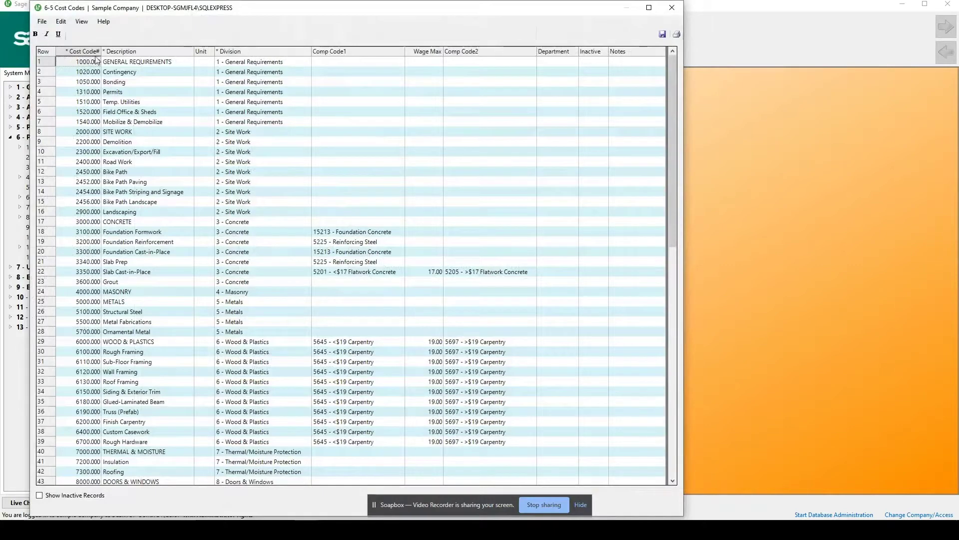
pyautogui.rightClick(246, 72)
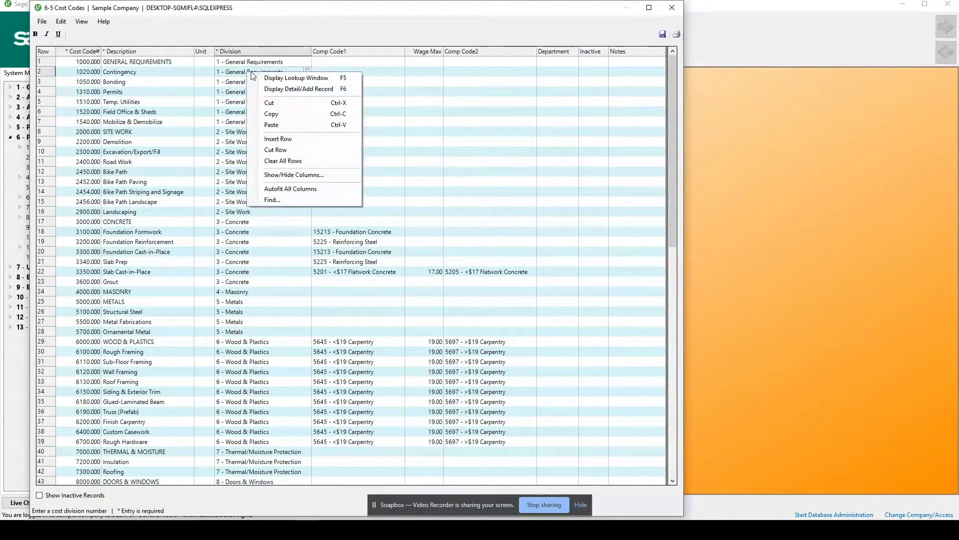
pyautogui.click(307, 89)
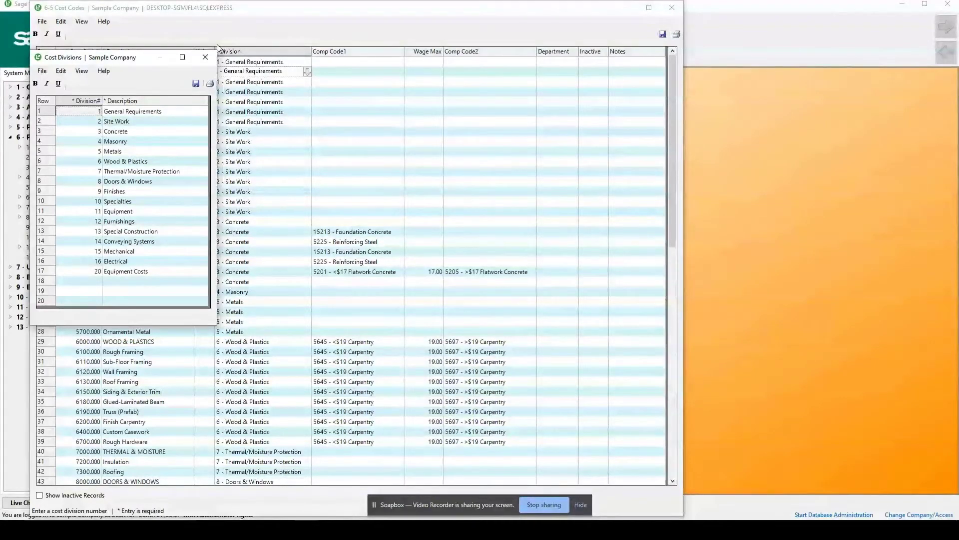
pyautogui.click(205, 57)
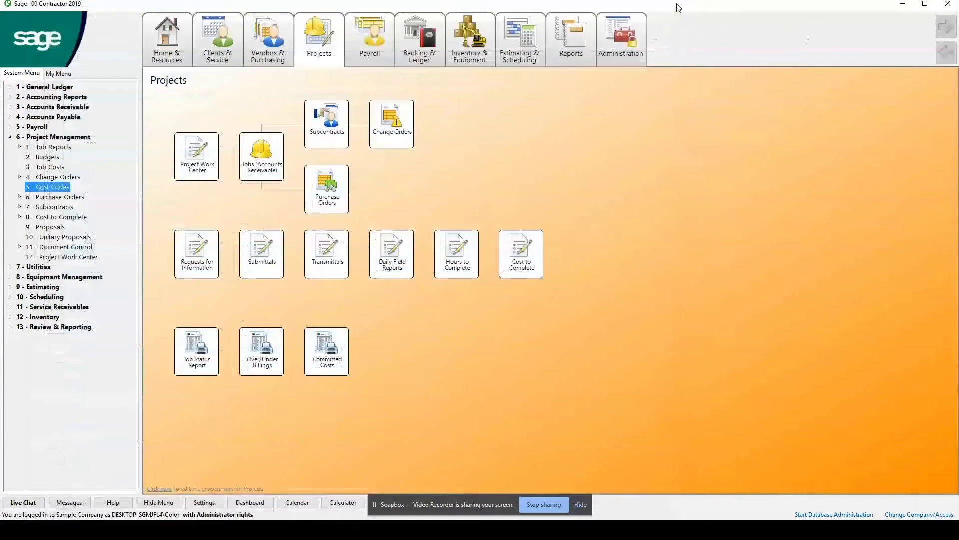
pyautogui.click(672, 7)
pyautogui.moveTo(418, 39)
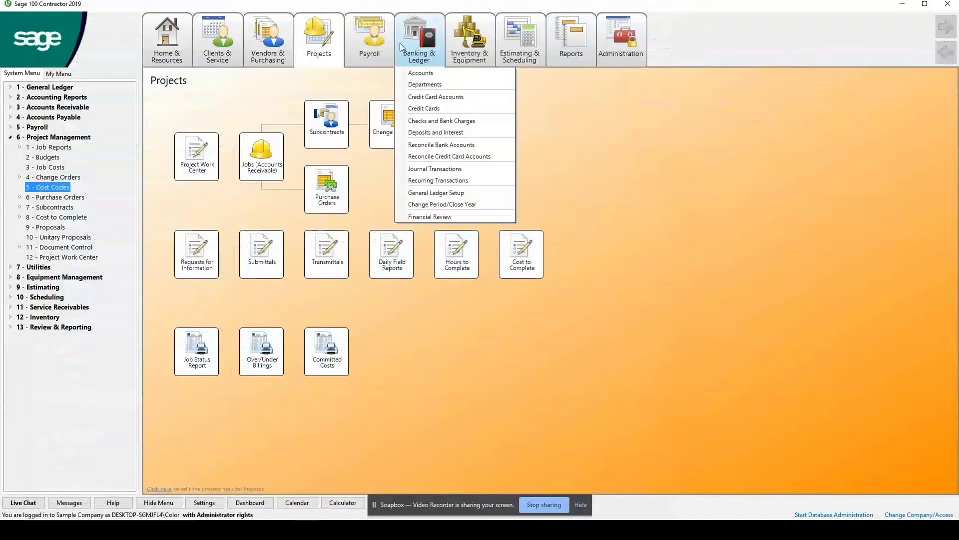
# Open Part/Assembly Classes in Estimating and Scheduling and glance at General Requirements' subclasses.
pyautogui.click(510, 62)
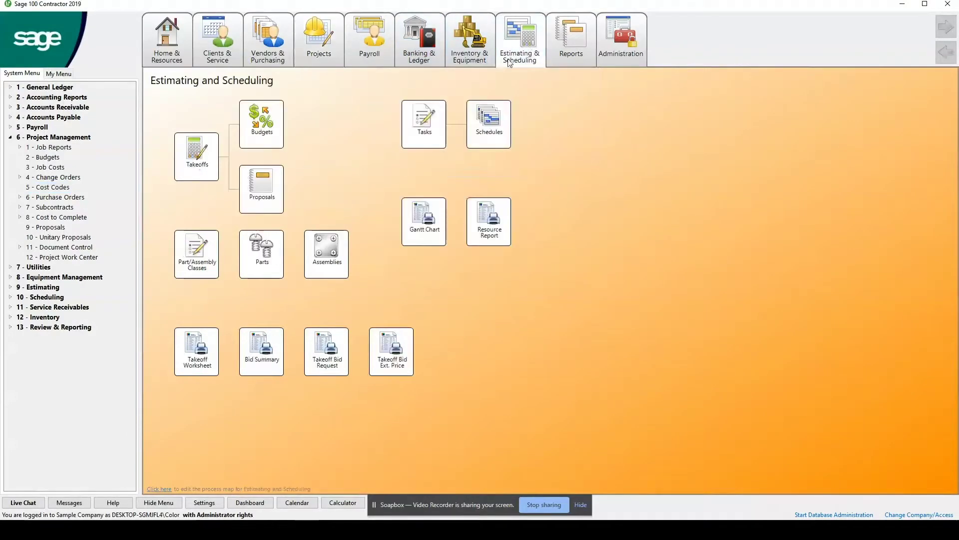
pyautogui.click(197, 265)
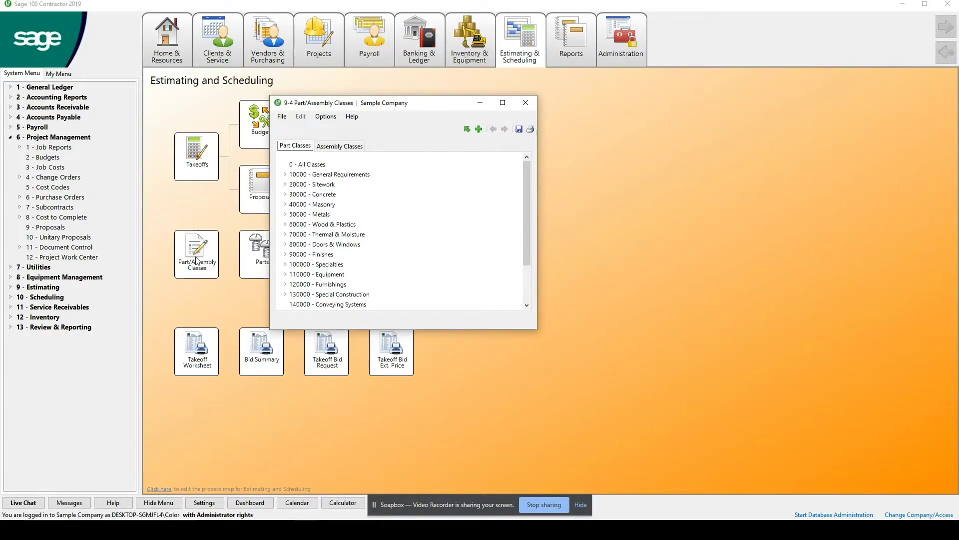
pyautogui.click(285, 174)
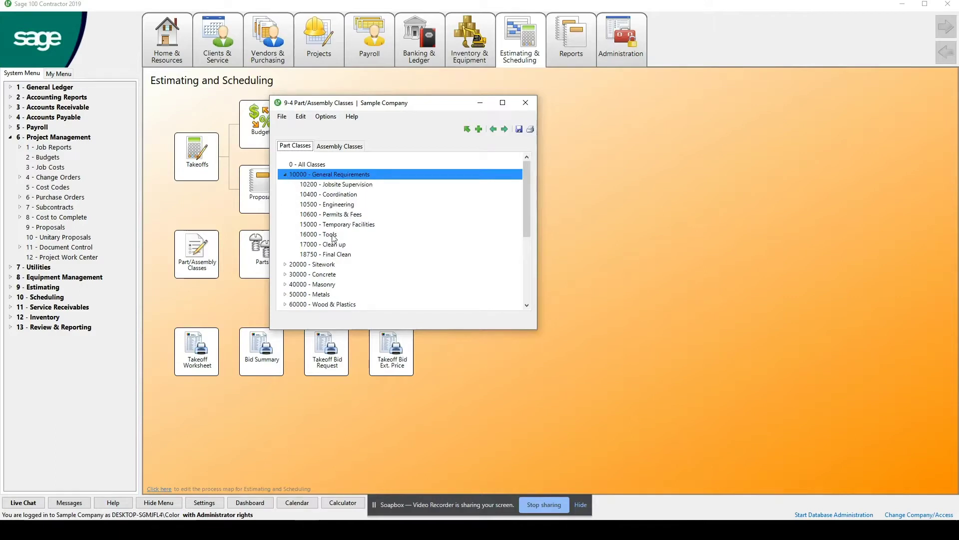
pyautogui.press('Down')
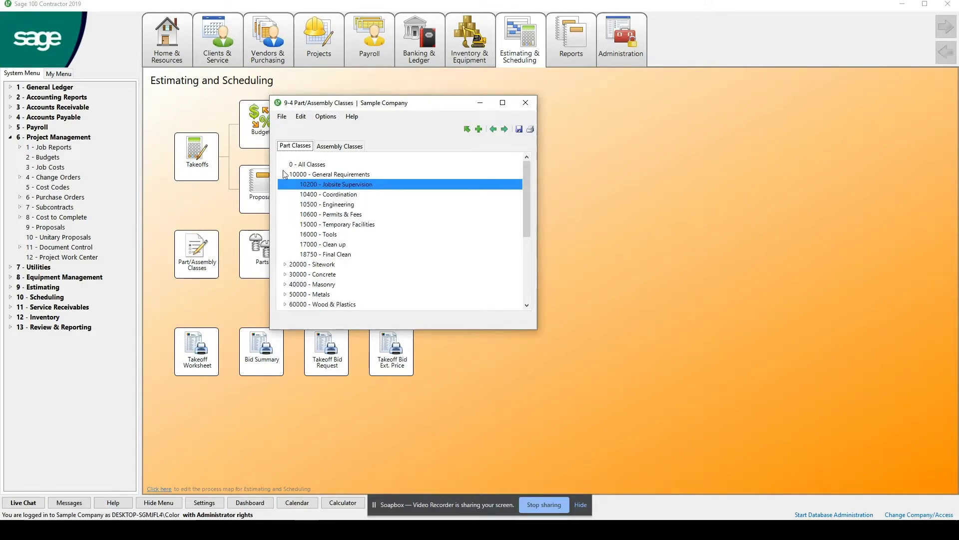
pyautogui.click(284, 175)
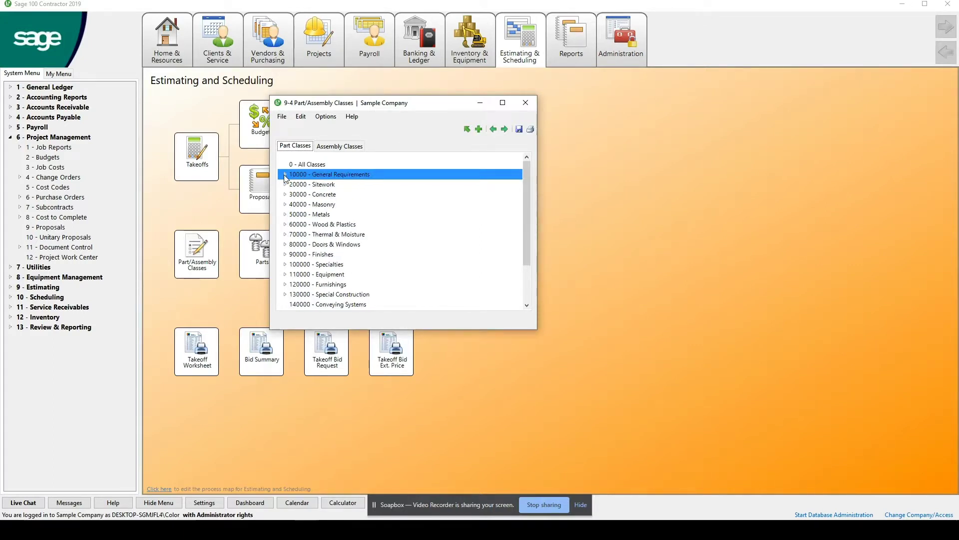
pyautogui.scroll(-2, 362, 227)
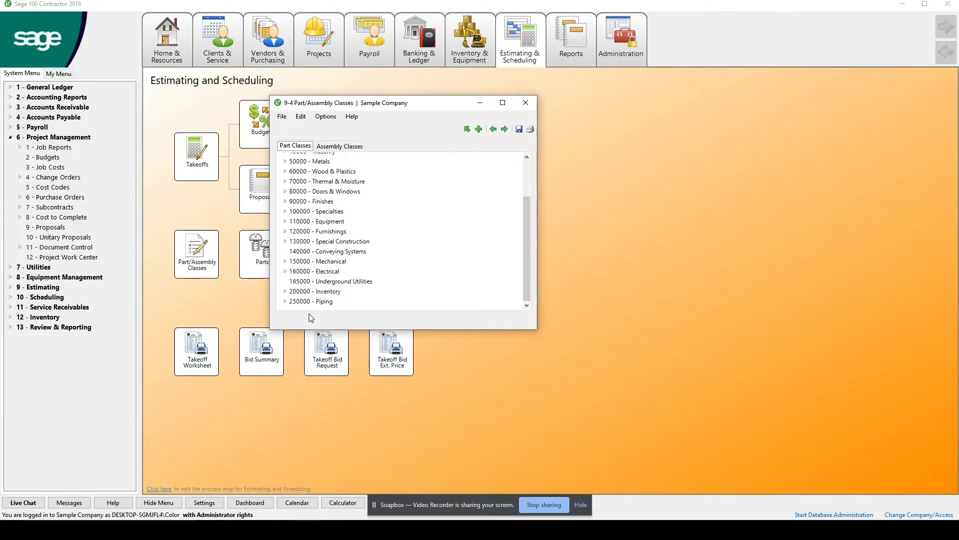
# Expand 250000 - Piping and PCV pipe, then delete the 25000001 - 4" Pipe class.
pyautogui.click(282, 302)
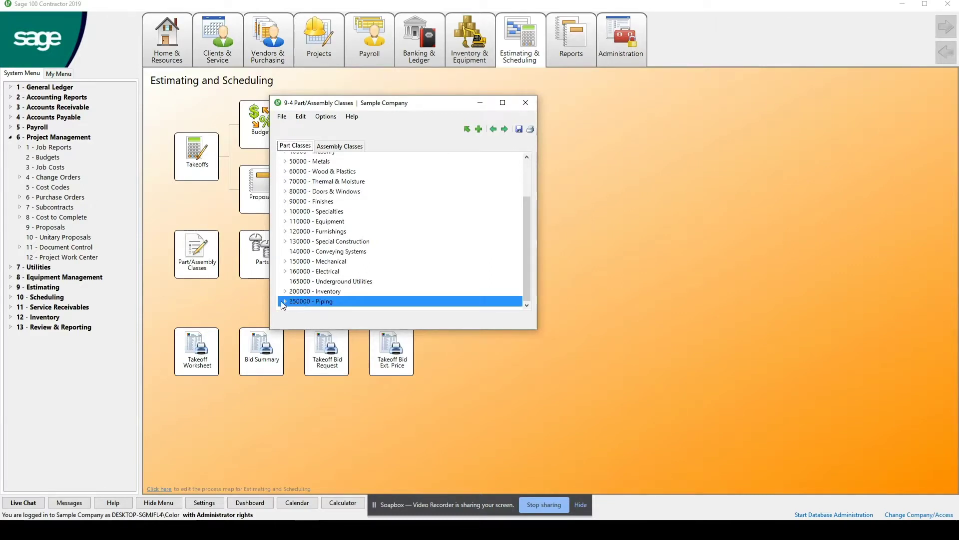
pyautogui.press('Right')
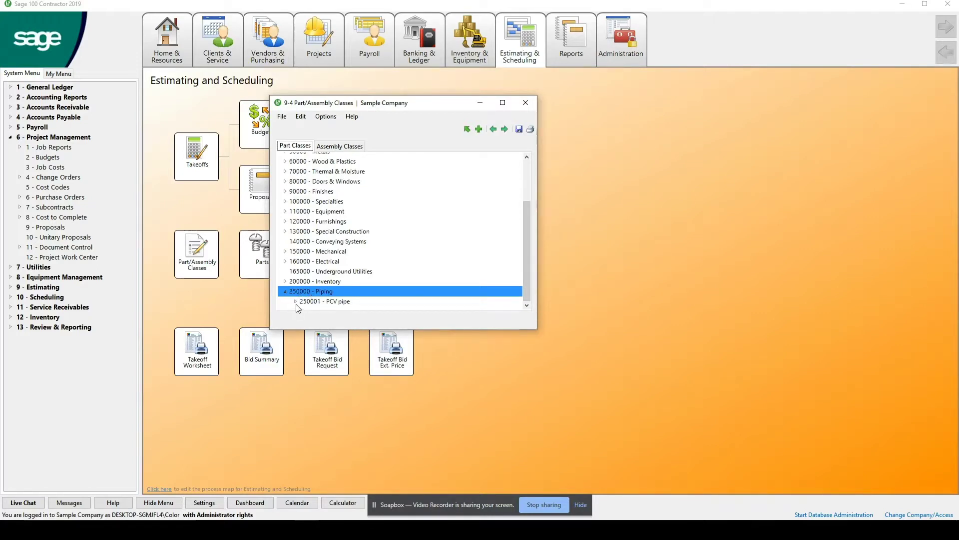
pyautogui.click(296, 302)
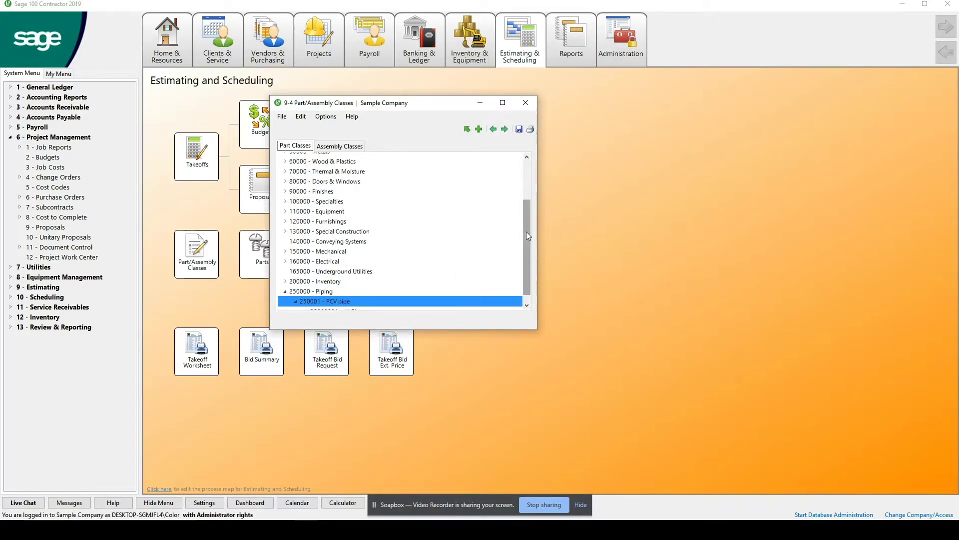
pyautogui.press('Right')
pyautogui.click(333, 301)
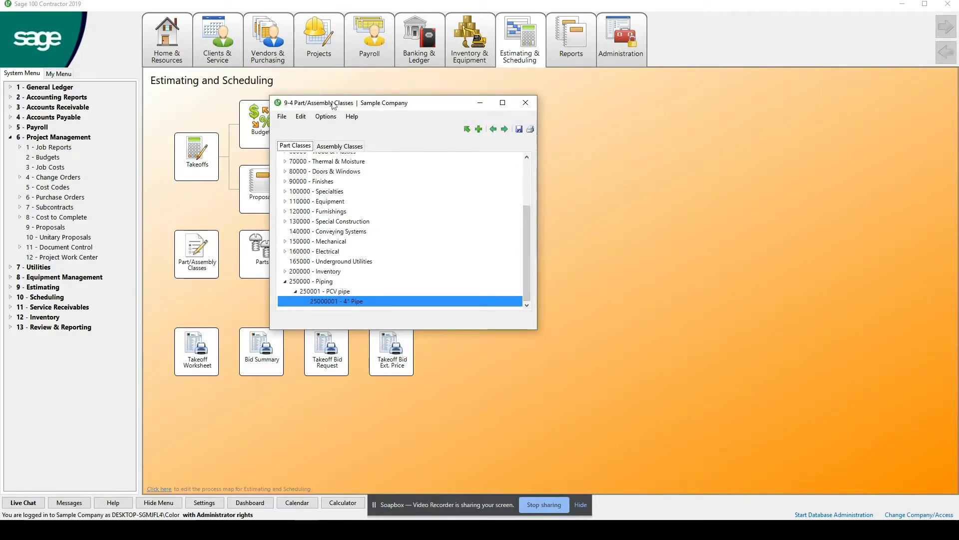
pyautogui.click(301, 116)
pyautogui.click(315, 191)
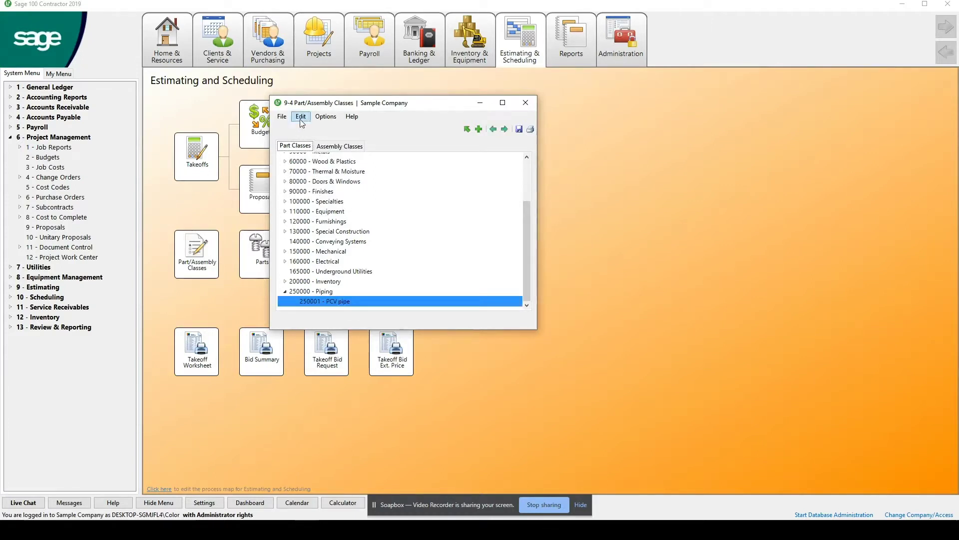
pyautogui.click(302, 123)
# Delete the PCV pipe class and the 250000 - Piping class.
pyautogui.click(325, 193)
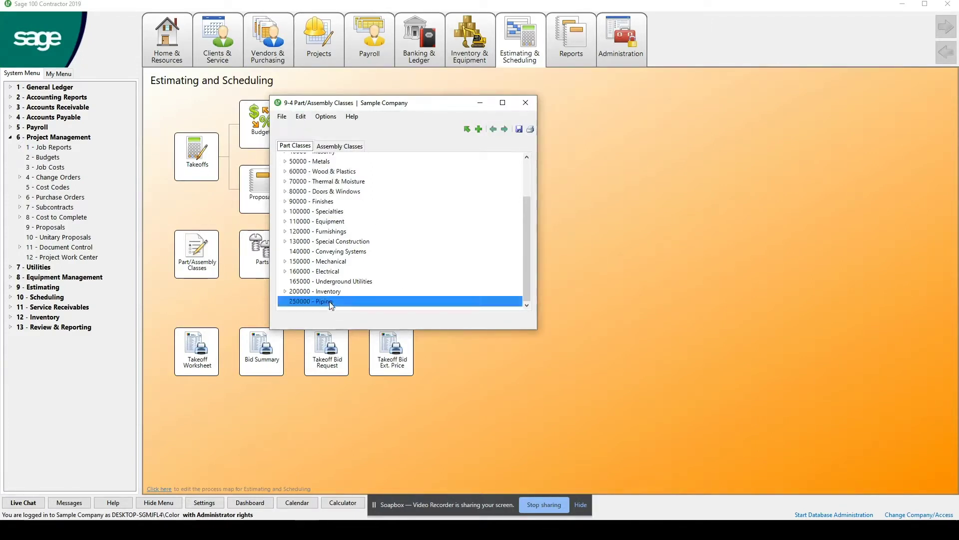
pyautogui.click(301, 116)
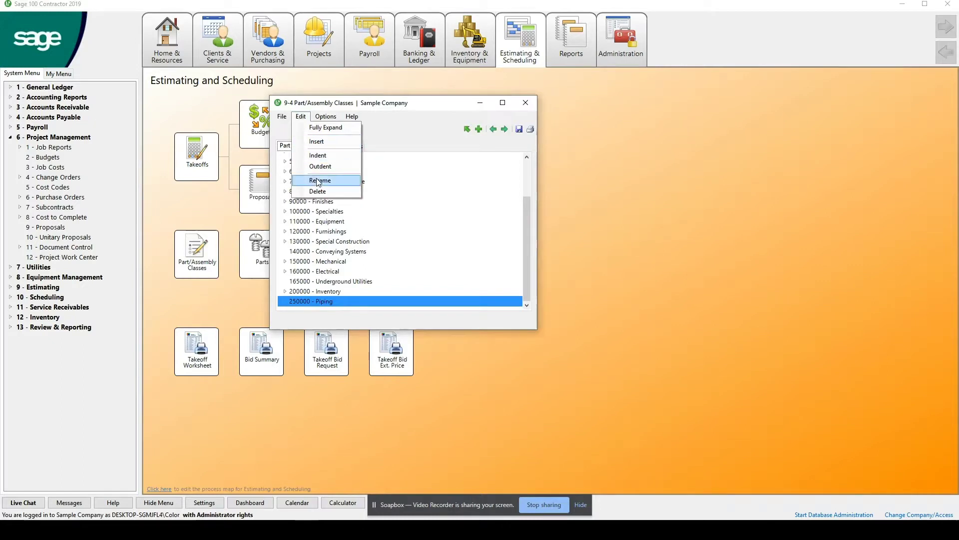
pyautogui.click(318, 191)
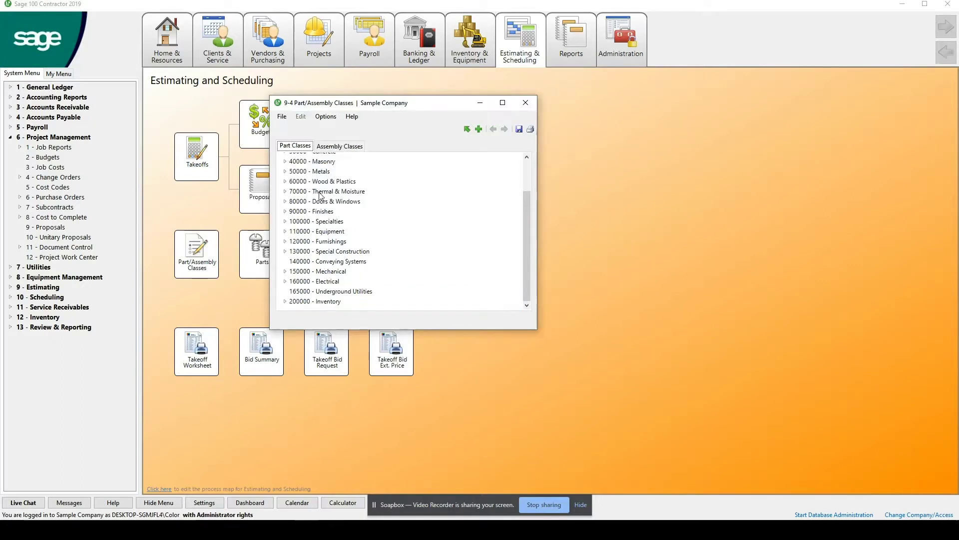
# Append a new class 250000 - Piping to the class list.
pyautogui.click(479, 130)
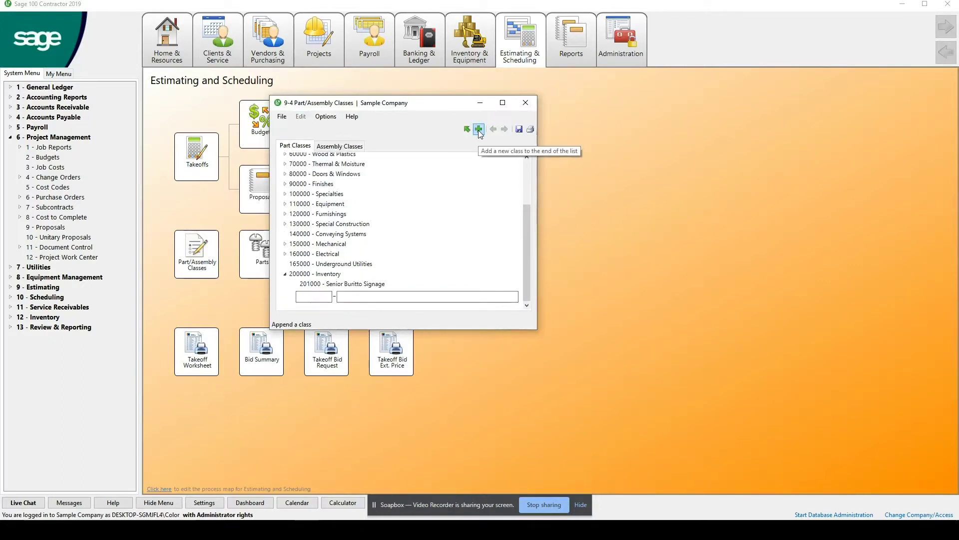
pyautogui.write('250000 - ')
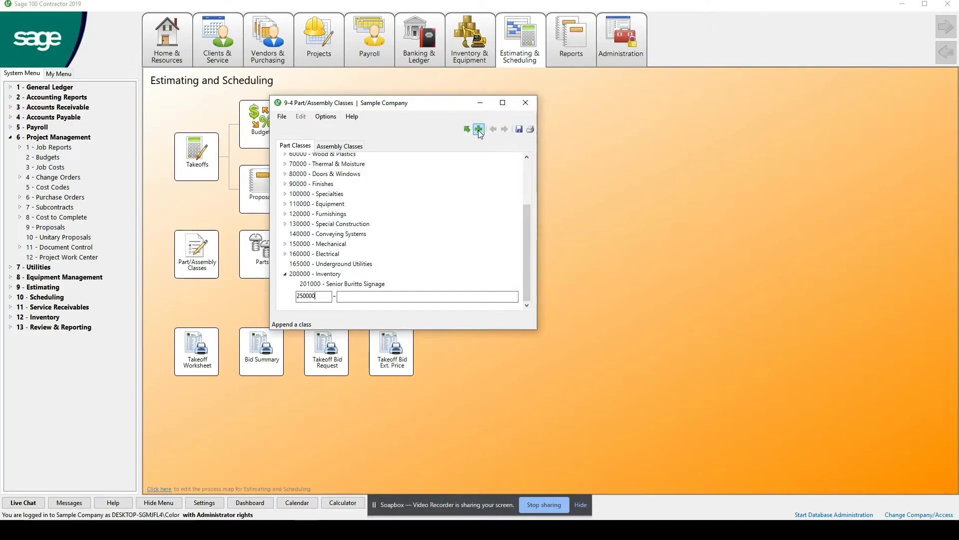
pyautogui.write('Piping')
pyautogui.press('Return')
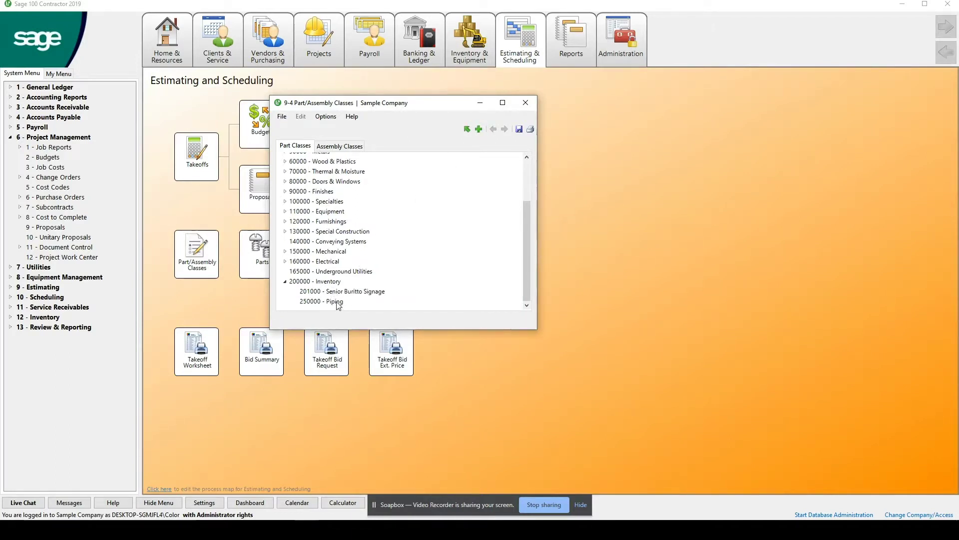
pyautogui.click(336, 302)
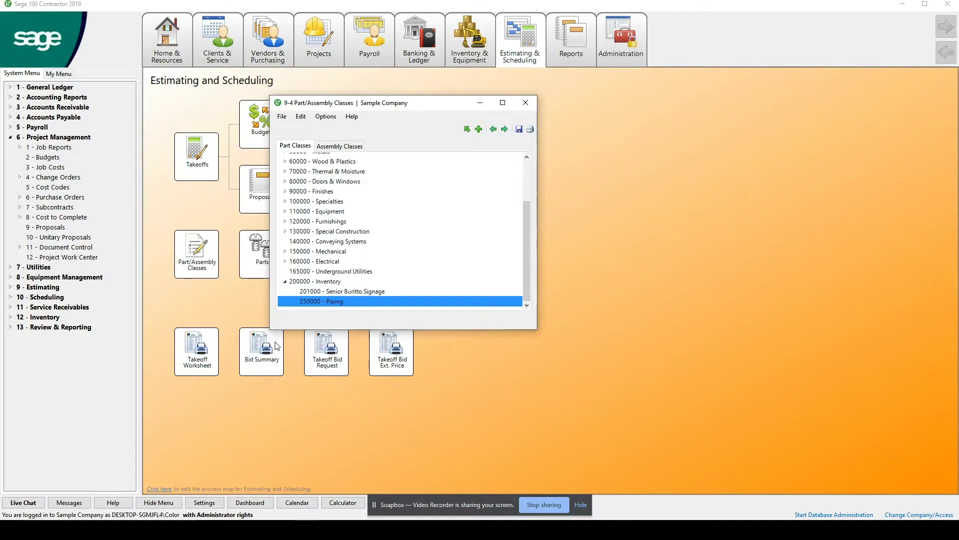
# Rename the Piping class number from 250000 to 2500000.
pyautogui.rightClick(309, 303)
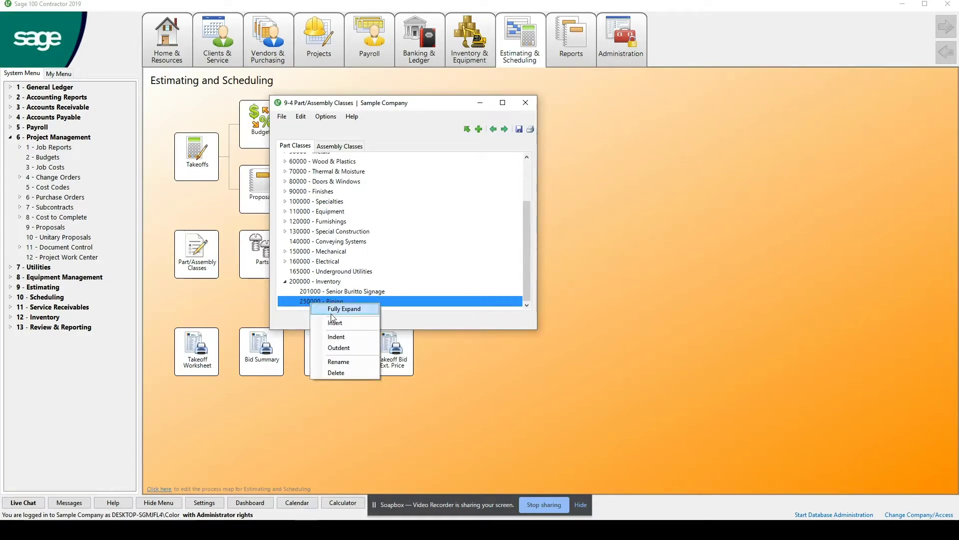
pyautogui.click(343, 362)
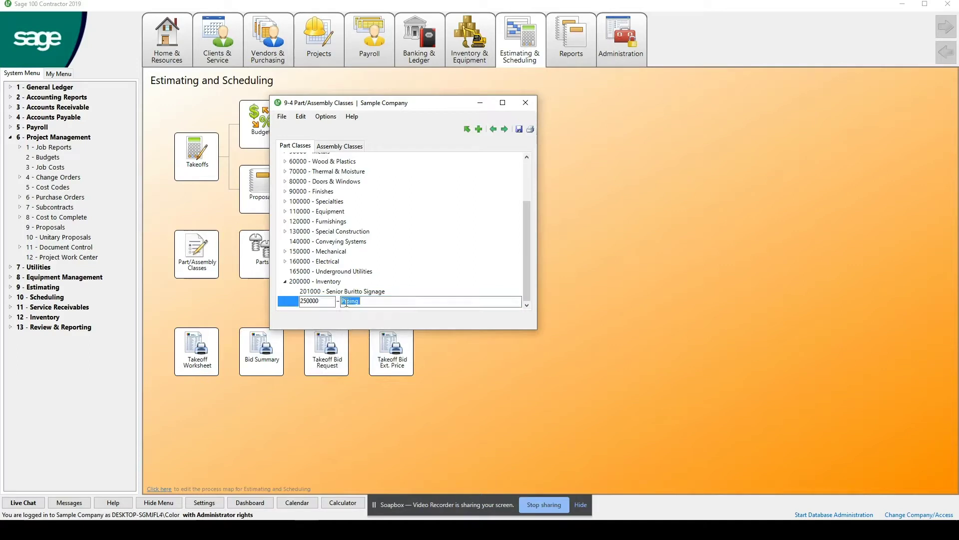
pyautogui.doubleClick(318, 299)
pyautogui.click(323, 302)
pyautogui.press('Return')
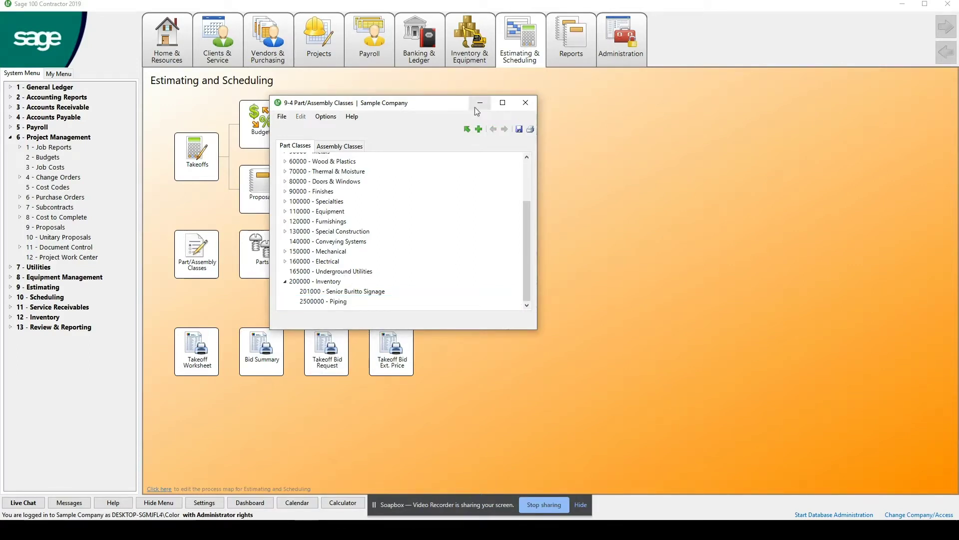
# Outdent 2500000 - Piping to top level and collapse 200000 - Inventory.
pyautogui.click(321, 302)
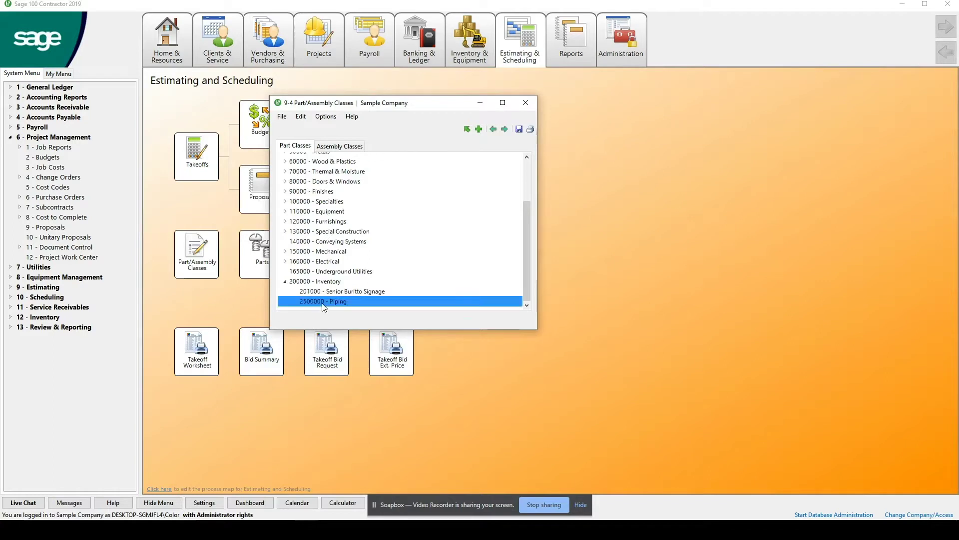
pyautogui.click(493, 130)
pyautogui.click(453, 232)
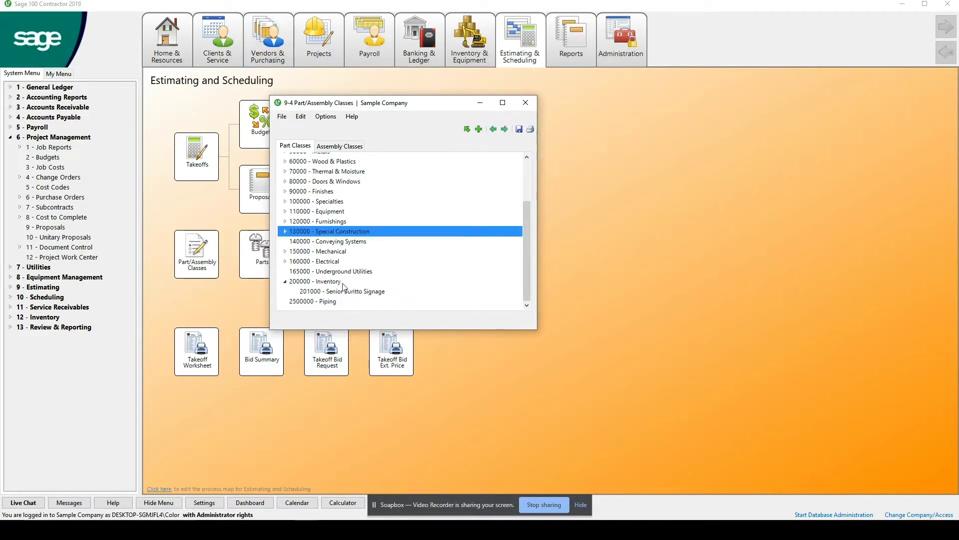
pyautogui.doubleClick(290, 282)
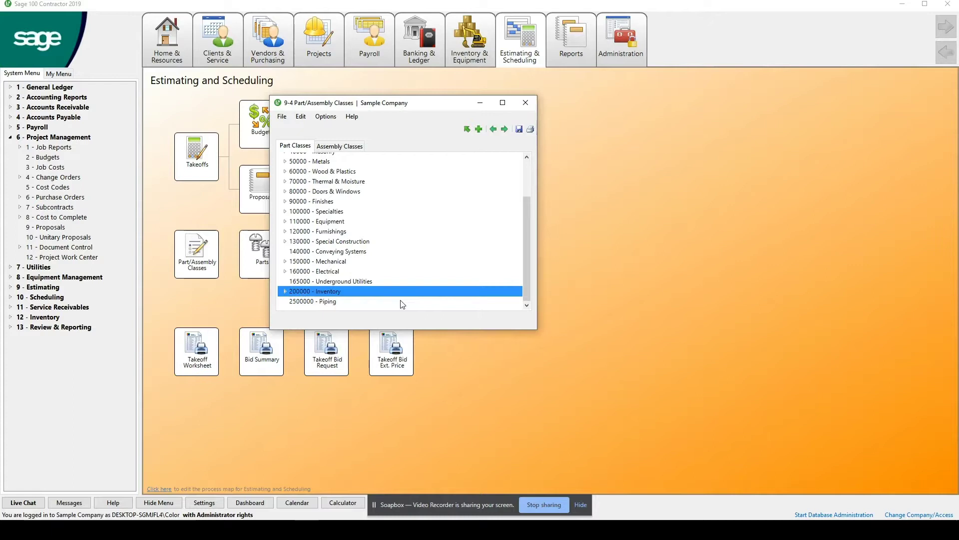
pyautogui.click(306, 301)
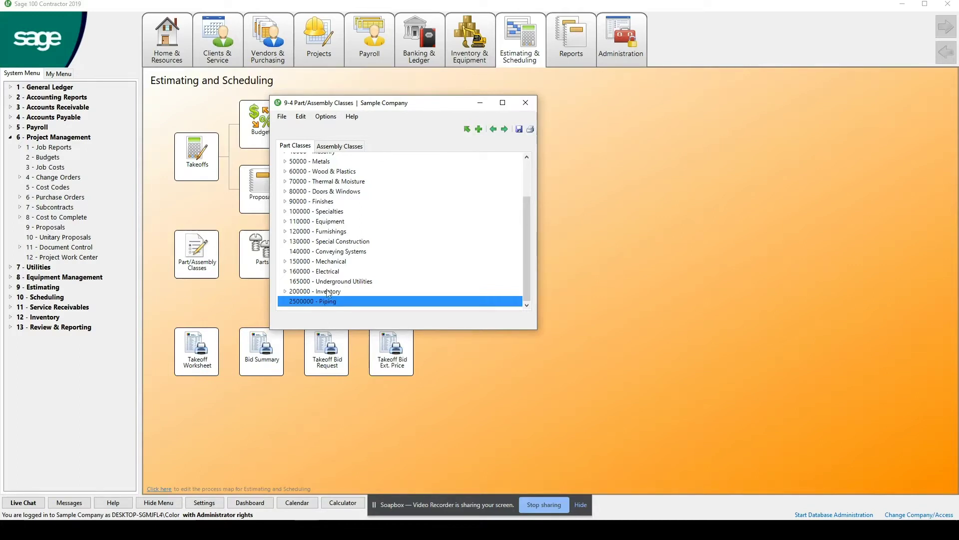
pyautogui.click(300, 118)
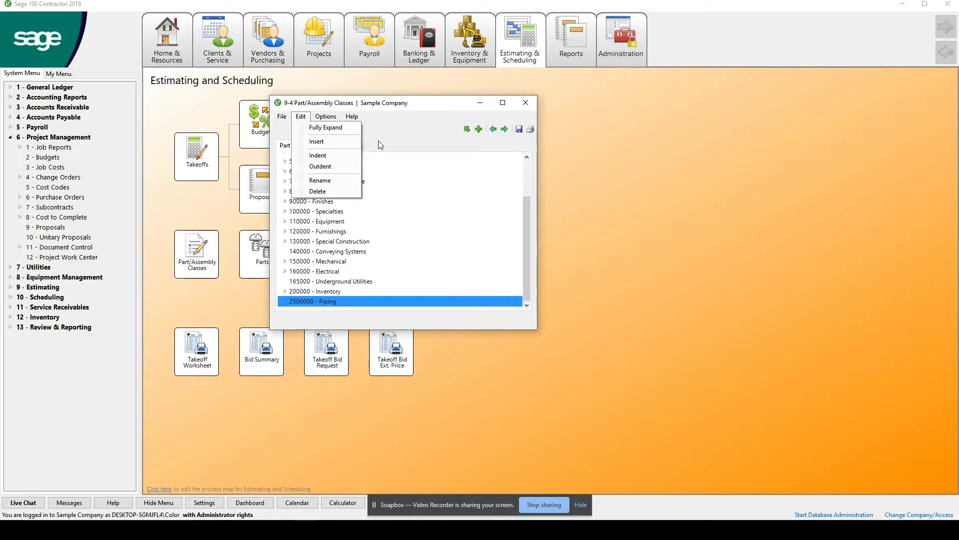
# Add 2500001 - PCV Pipe and make it a subclass of Piping.
pyautogui.click(324, 300)
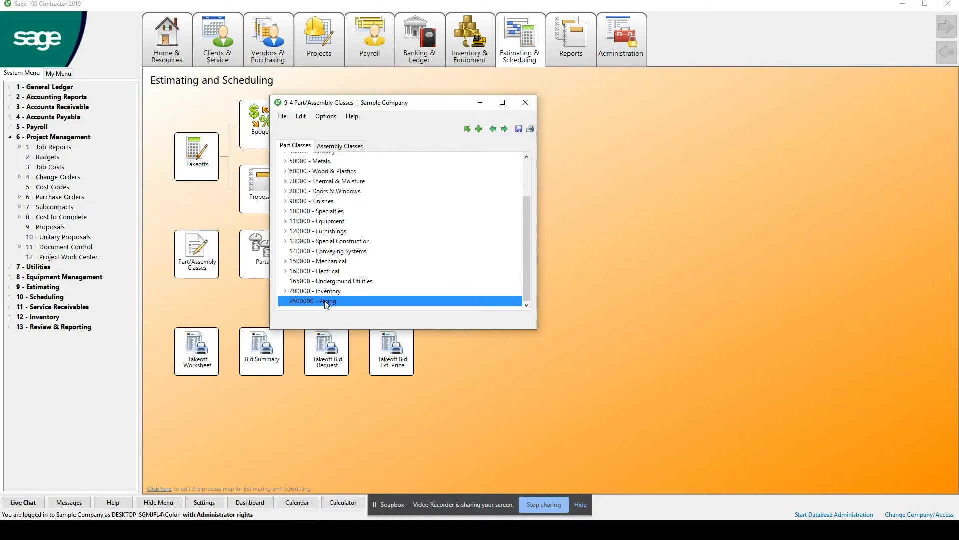
pyautogui.click(477, 129)
pyautogui.write('25')
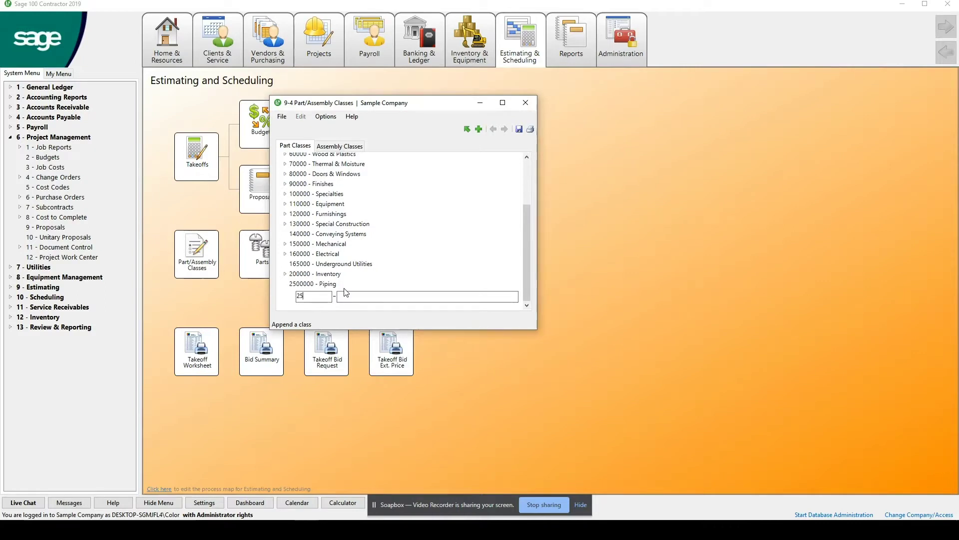
pyautogui.write('0000')
pyautogui.write('1')
pyautogui.write('P')
pyautogui.write('CV')
pyautogui.write(' P')
pyautogui.write('ipe')
pyautogui.press('Return')
pyautogui.click(304, 302)
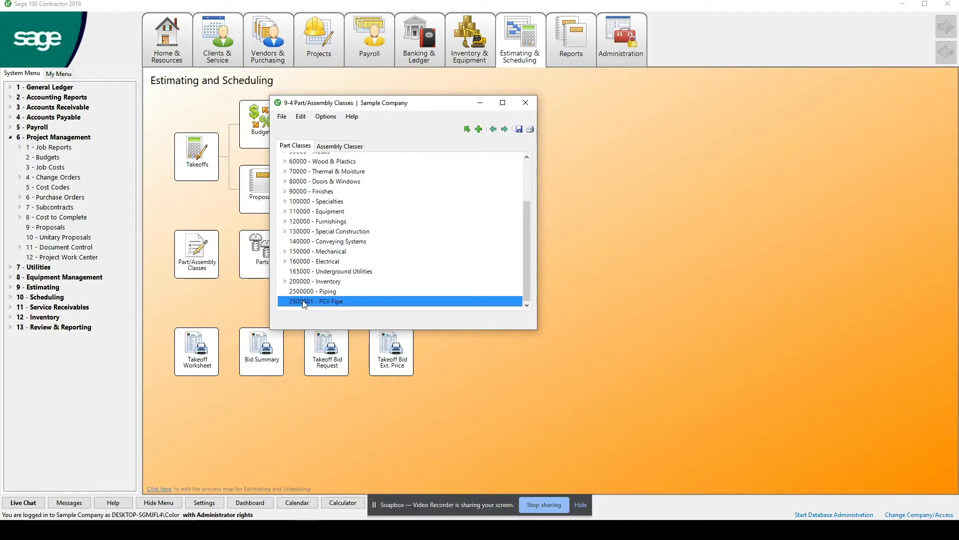
pyautogui.click(505, 129)
# Add 2500002 - Copper Pipe as another class under Piping.
pyautogui.click(309, 292)
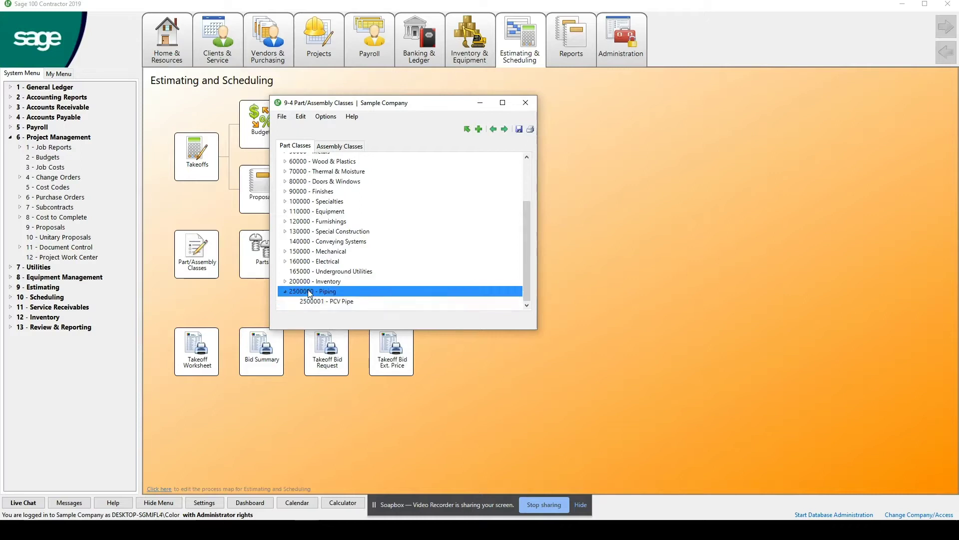
pyautogui.click(478, 129)
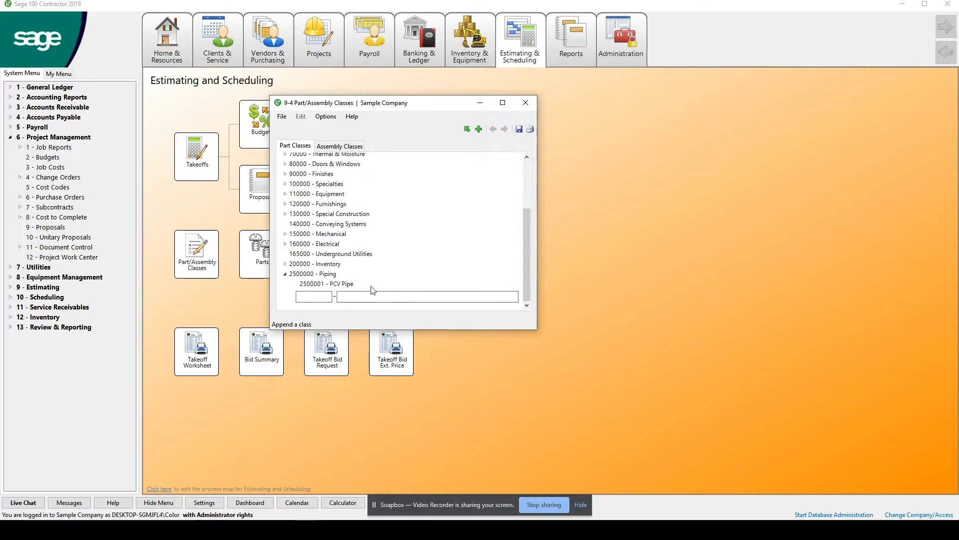
pyautogui.write('250000')
pyautogui.press('Tab')
pyautogui.write('Copper')
pyautogui.write(' Pipe')
pyautogui.click(517, 130)
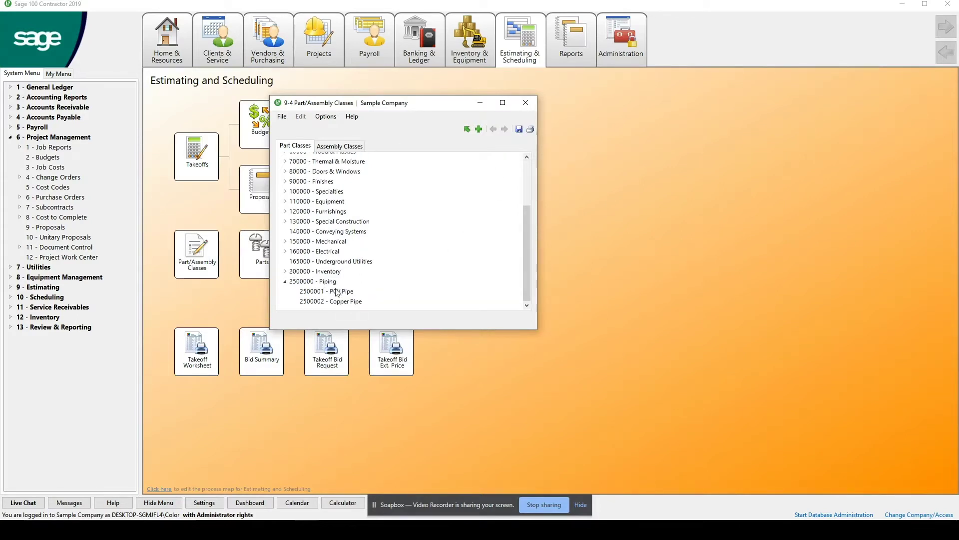
# Check Piping's PCV Pipe and Copper Pipe subclasses, then close the classes window.
pyautogui.click(316, 282)
pyautogui.click(349, 294)
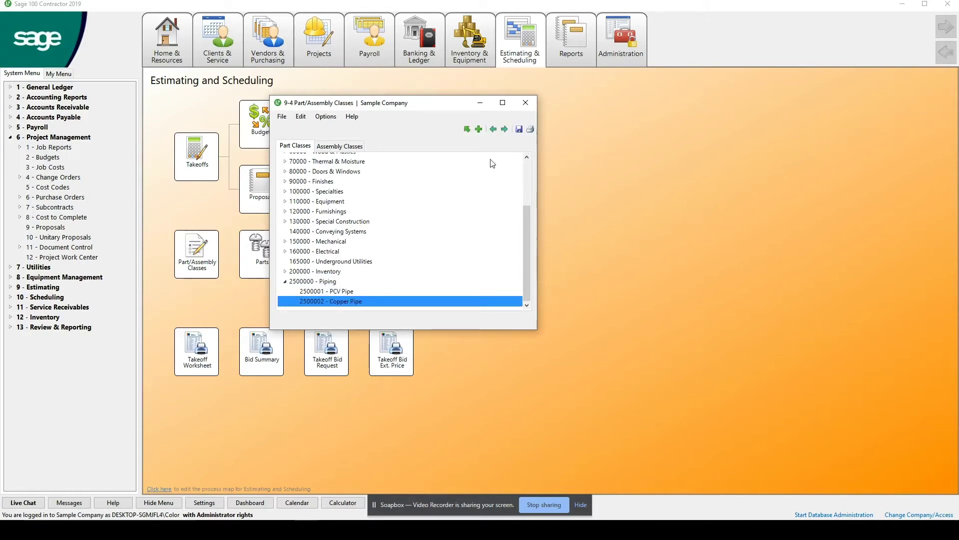
pyautogui.click(526, 103)
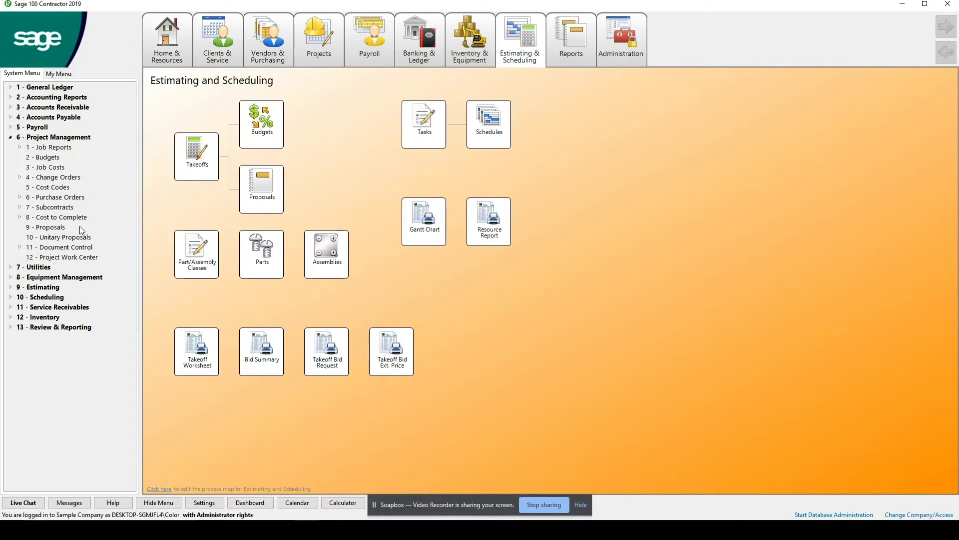
# Open the Parts form and its part number lookup to view the part class tree.
pyautogui.click(259, 270)
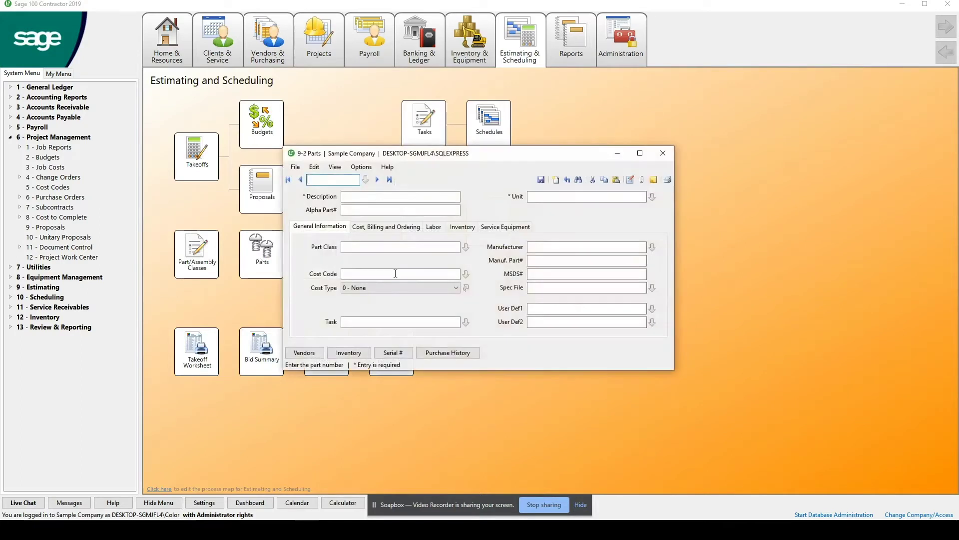
pyautogui.click(366, 181)
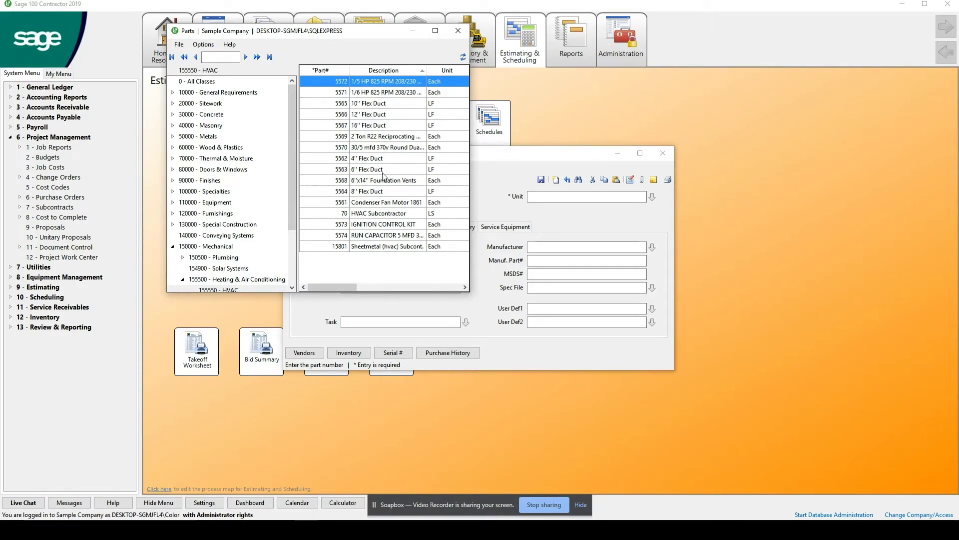
pyautogui.scroll(-3, 247, 237)
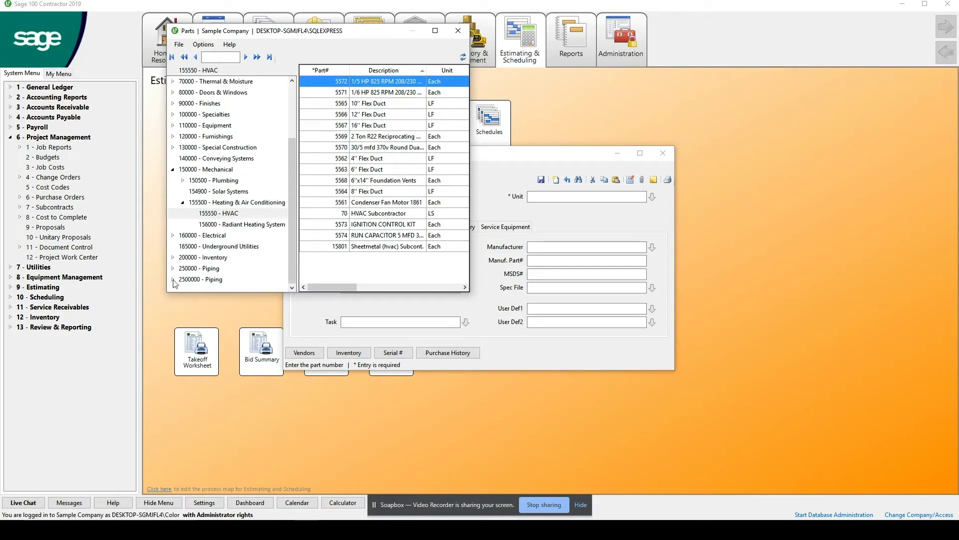
# Expand 2500000 - Piping in the lookup, check PCV Pipe and Copper Pipe, and close it.
pyautogui.click(174, 280)
pyautogui.click(222, 268)
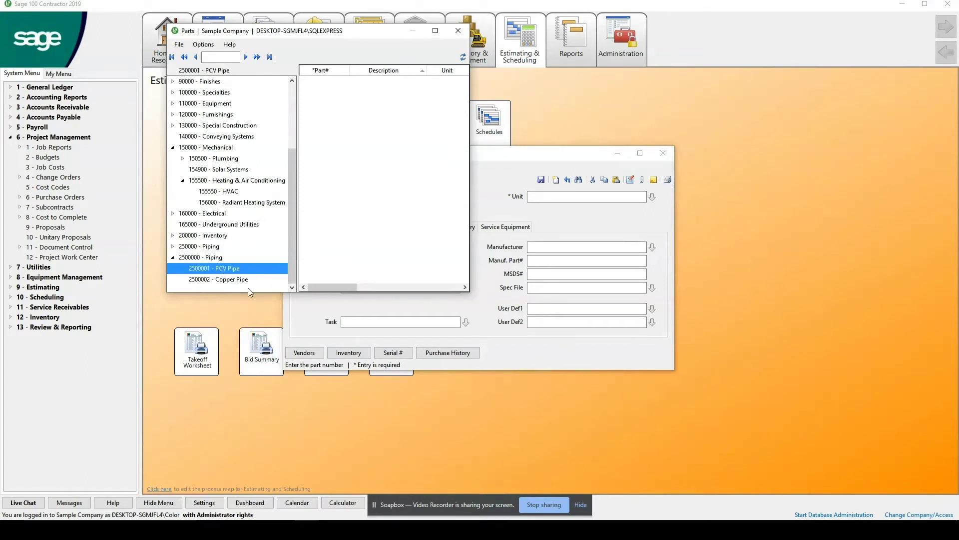
pyautogui.click(233, 281)
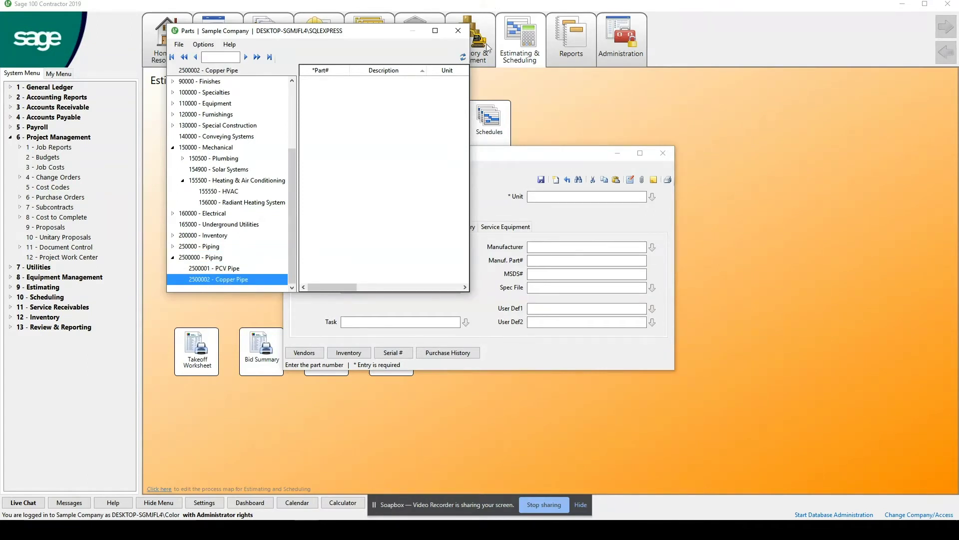
pyautogui.click(458, 30)
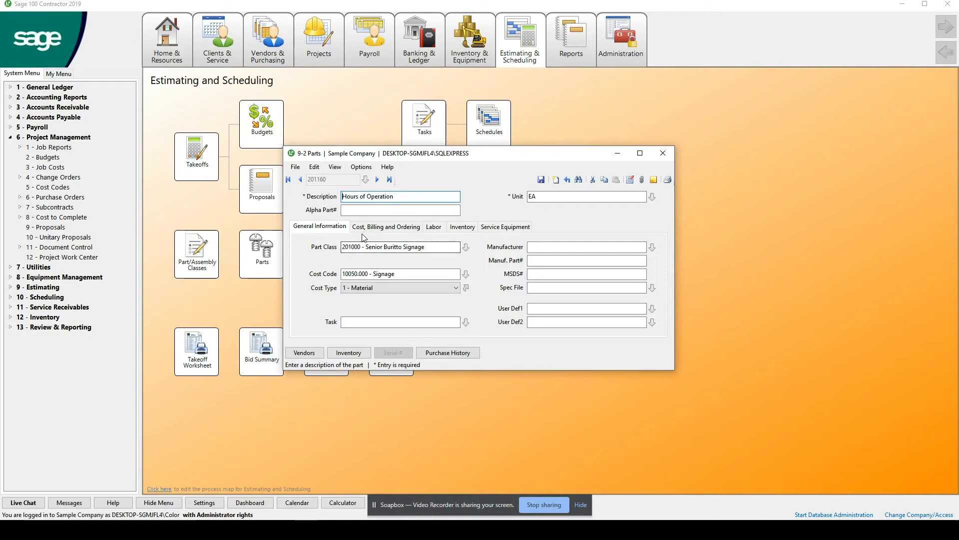
# Close and reopen the 9-2 Parts form.
pyautogui.click(662, 156)
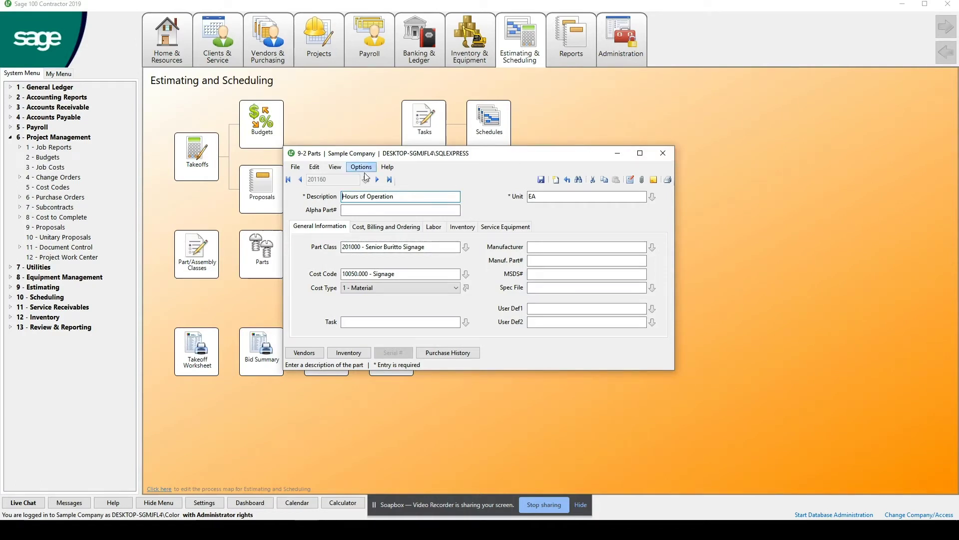
pyautogui.click(658, 155)
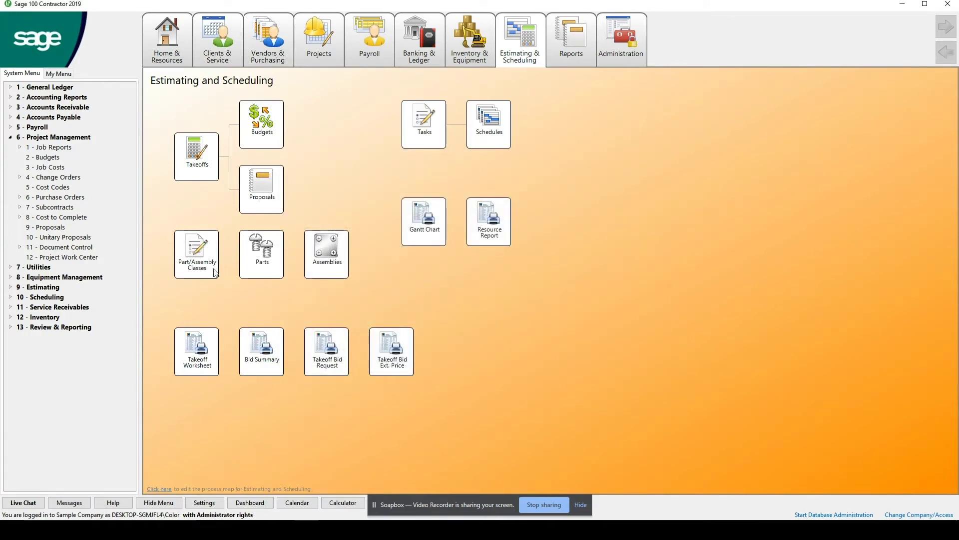
pyautogui.click(262, 253)
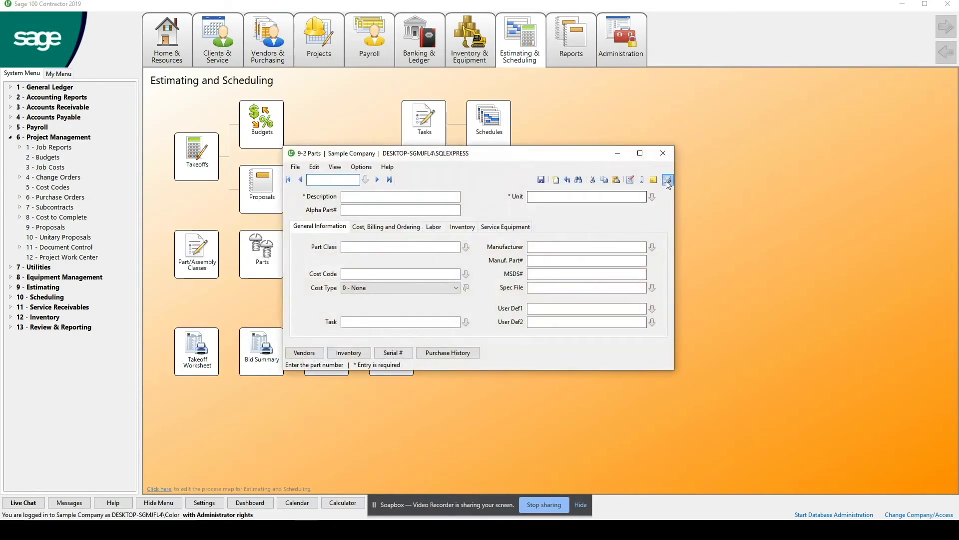
# Look at the 31 - Part Record with Notes report option, then close the report dialog and Parts.
pyautogui.click(655, 180)
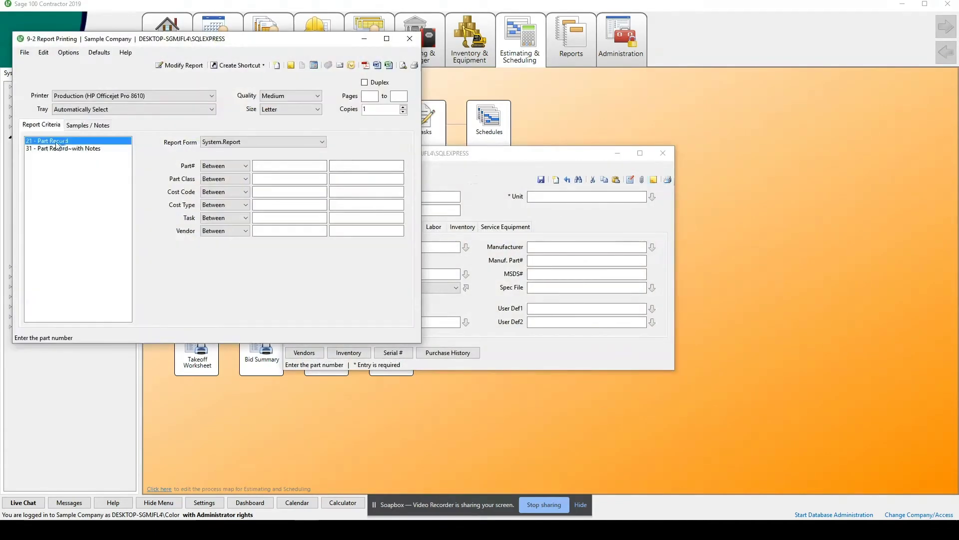
pyautogui.click(68, 149)
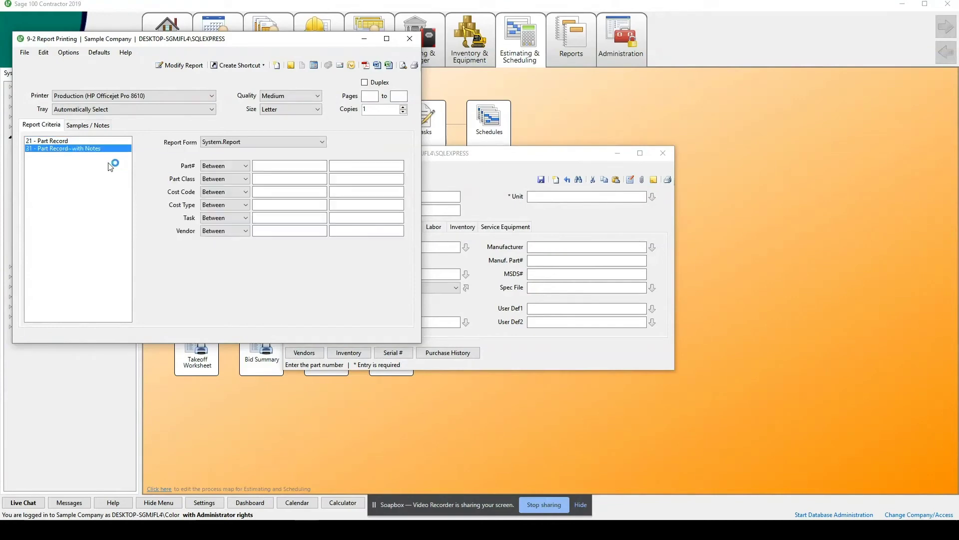
pyautogui.click(410, 38)
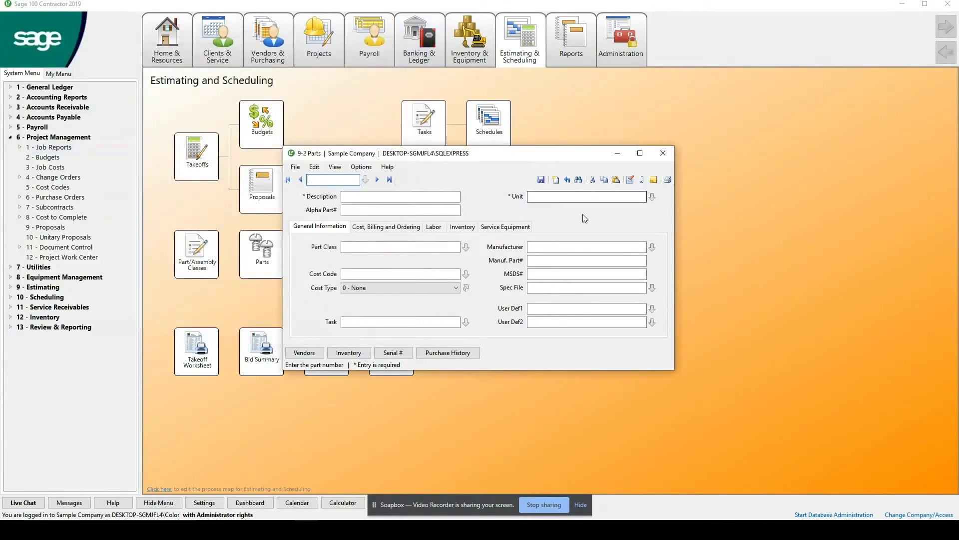
pyautogui.click(663, 153)
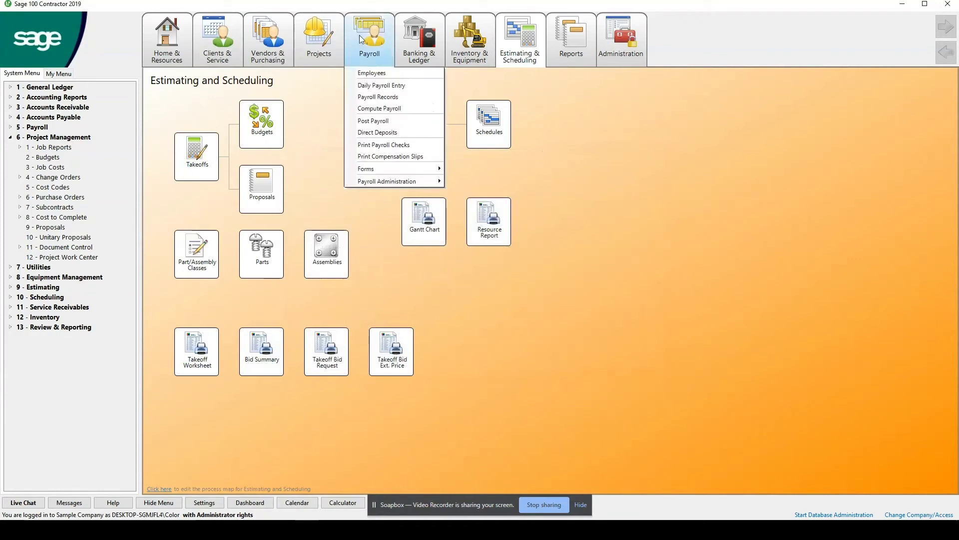
# Open the 9-1-4 Takeoff Parts report printing settings.
pyautogui.click(11, 287)
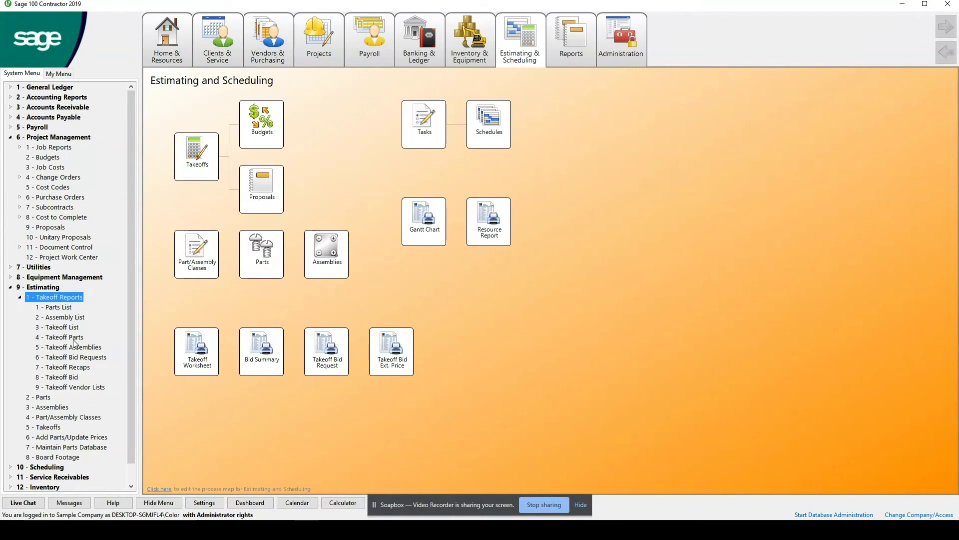
pyautogui.click(77, 339)
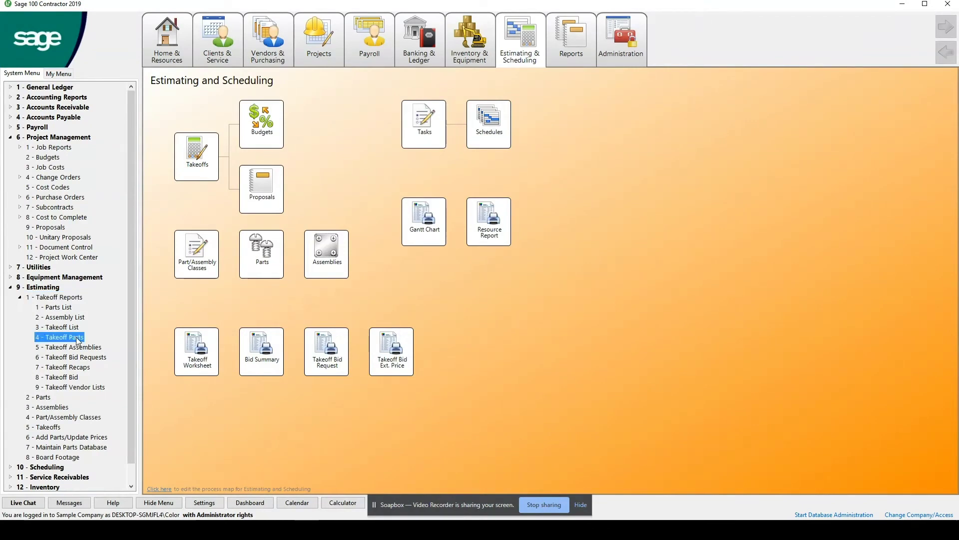
pyautogui.doubleClick(71, 338)
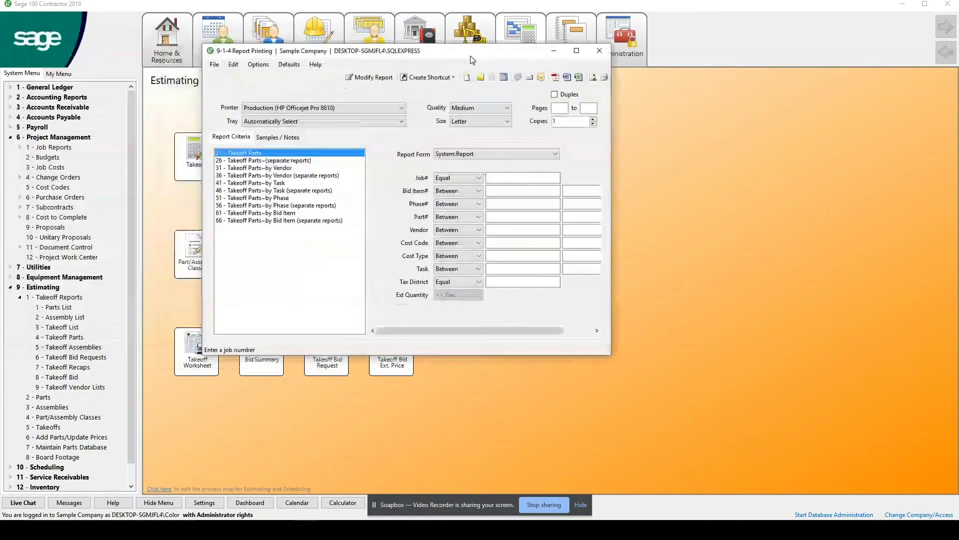
# Browse the report variants, then preview and close the 21 - Takeoff Parts report.
pyautogui.click(275, 199)
pyautogui.click(302, 214)
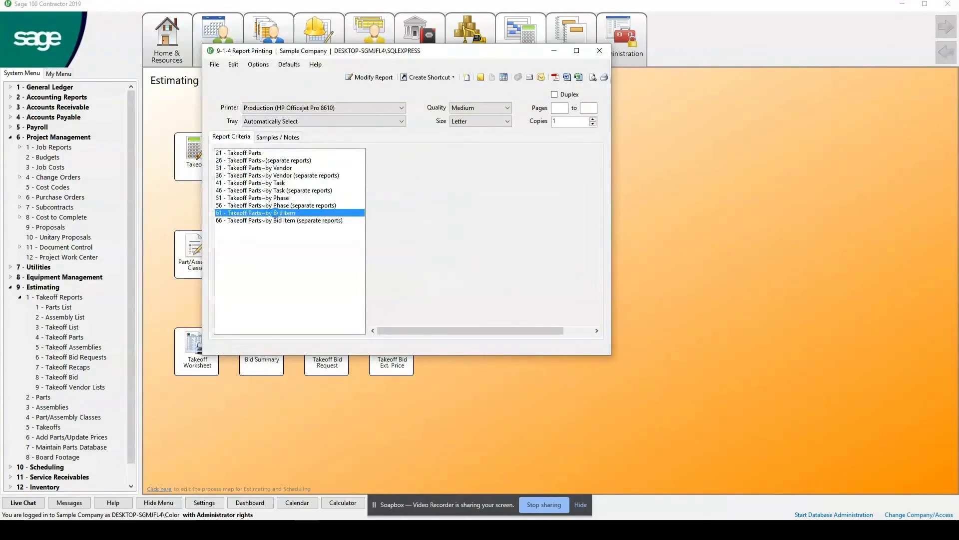
pyautogui.click(253, 153)
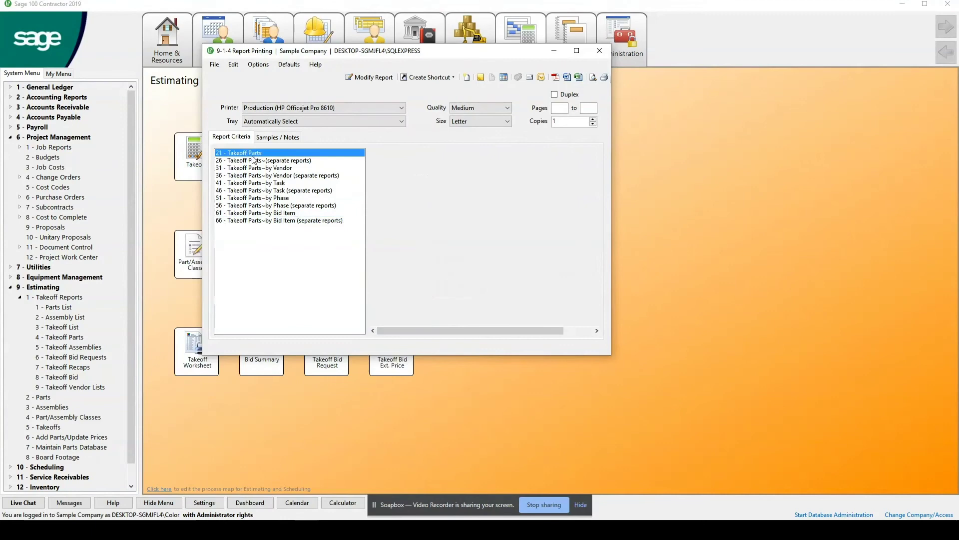
pyautogui.click(593, 77)
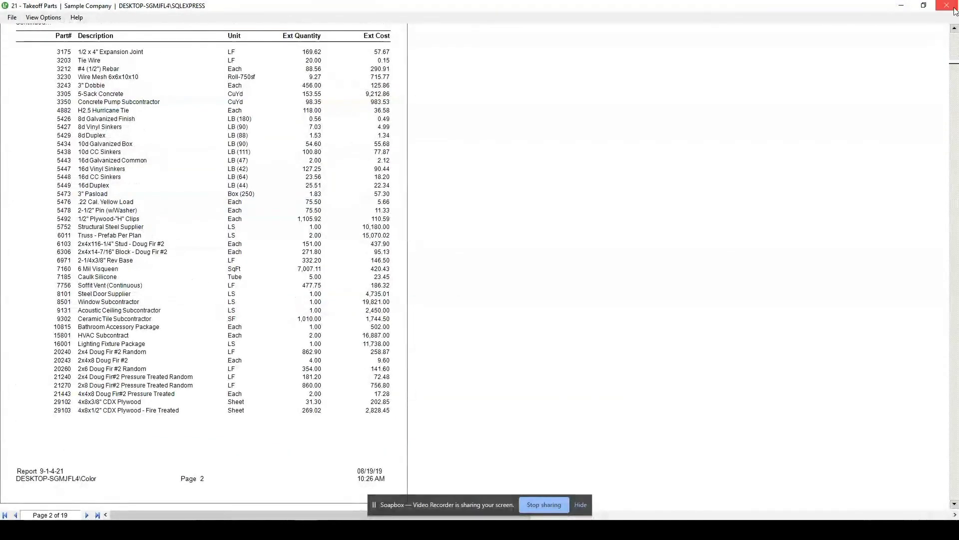
pyautogui.click(954, 9)
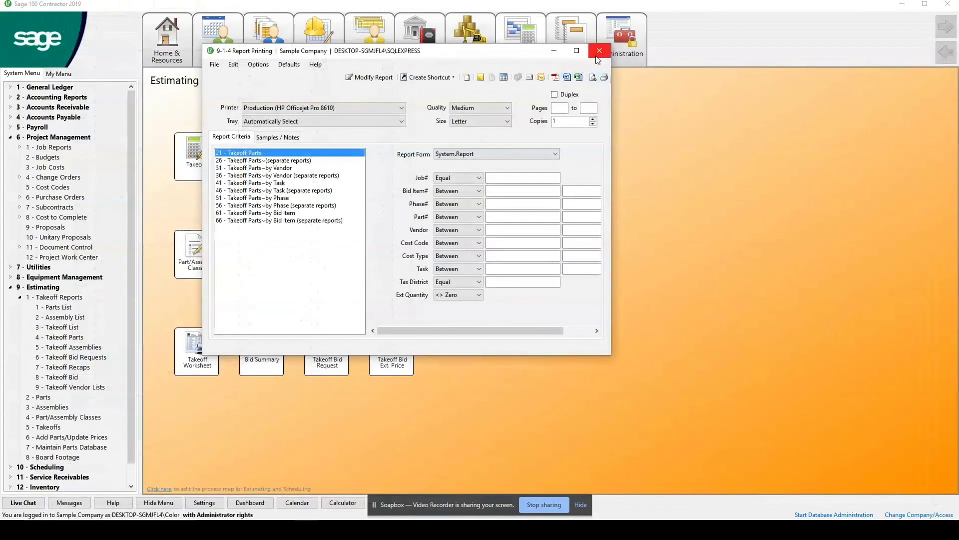
pyautogui.click(597, 56)
# Preview the '31 - Part List by Class' report, paging forward three pages and back one.
pyautogui.click(69, 308)
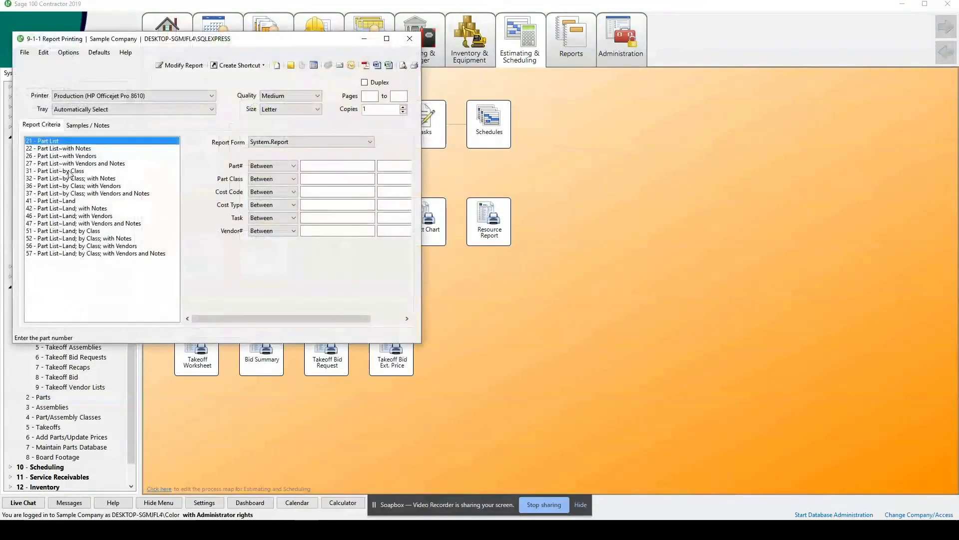
pyautogui.click(70, 171)
pyautogui.click(403, 65)
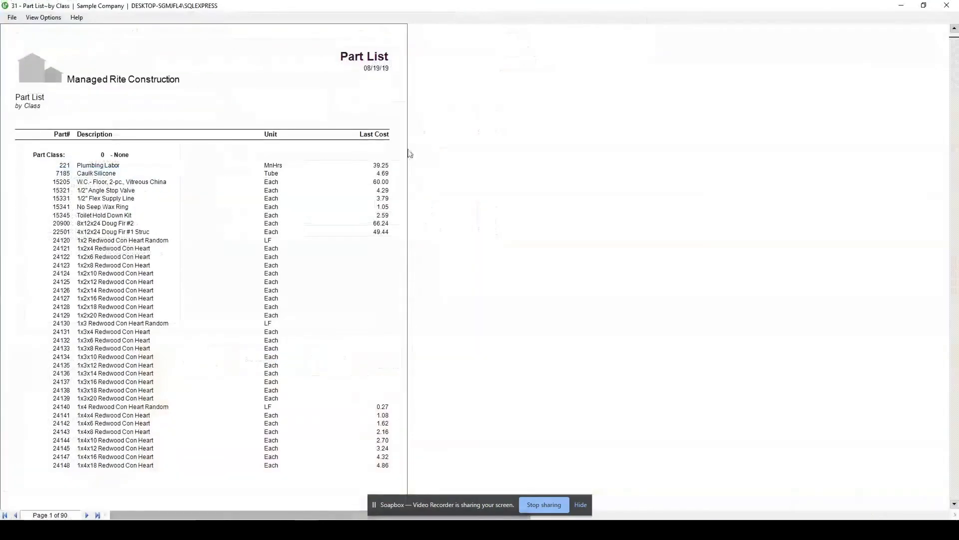
pyautogui.click(88, 515)
pyautogui.click(88, 515)
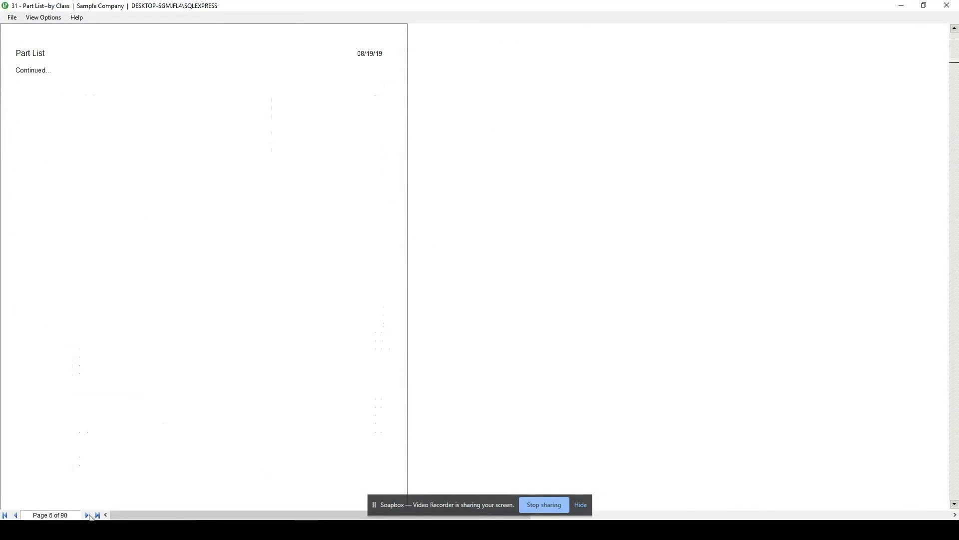
pyautogui.click(88, 515)
pyautogui.click(16, 515)
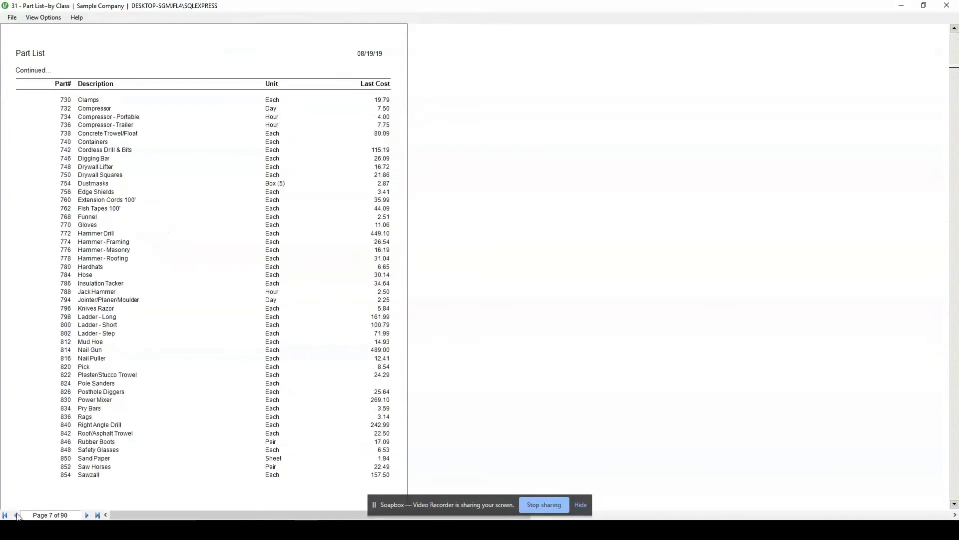